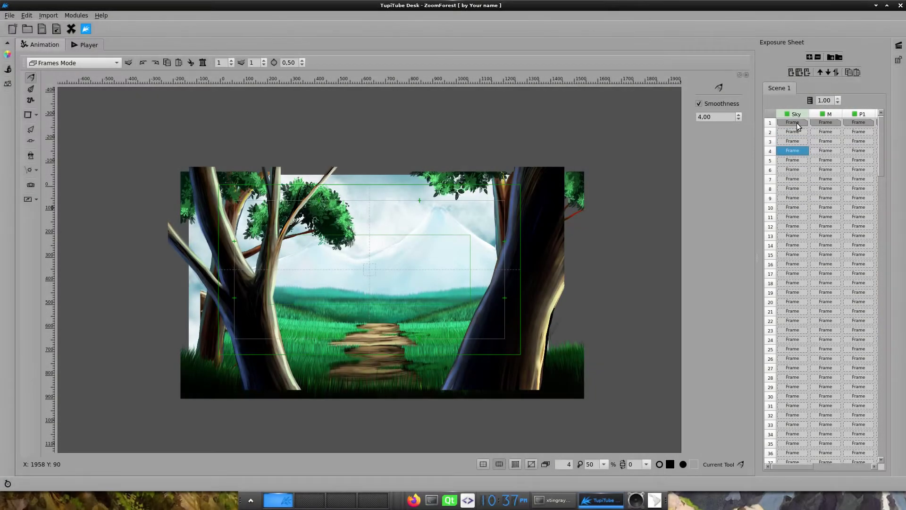
Step the Sky column forward through frames 13, 17, 22, 26 and 30 to frame 33
key(Down)
key(Down)
key(Down)
key(Down)
key(Down)
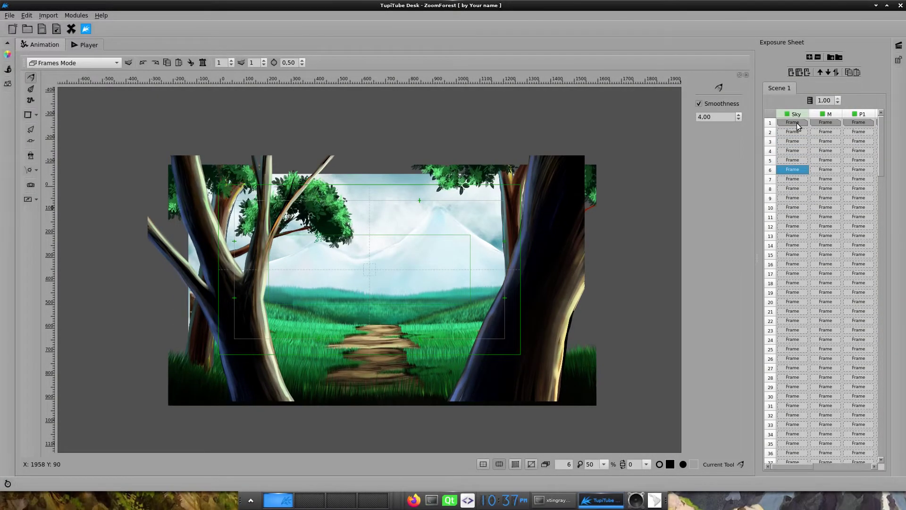
key(Down)
key(Down)
key(Down)
key(Down)
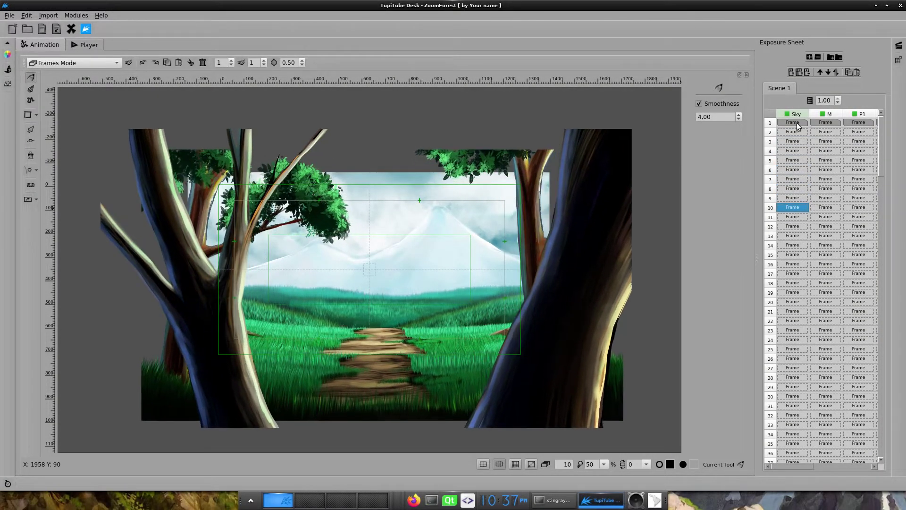
key(Down)
key(Down)
key(Down)
key(Down)
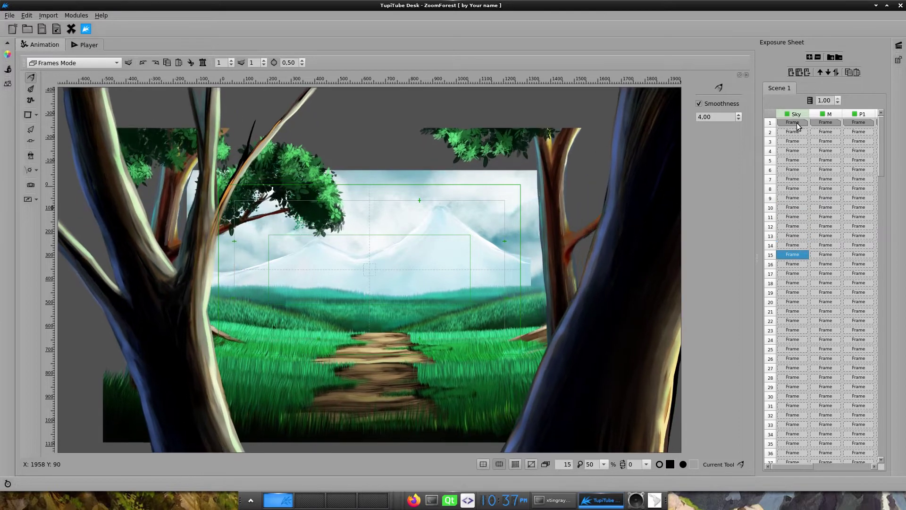
key(Down)
key(Down)
key(Down)
key(Down)
key(Down)
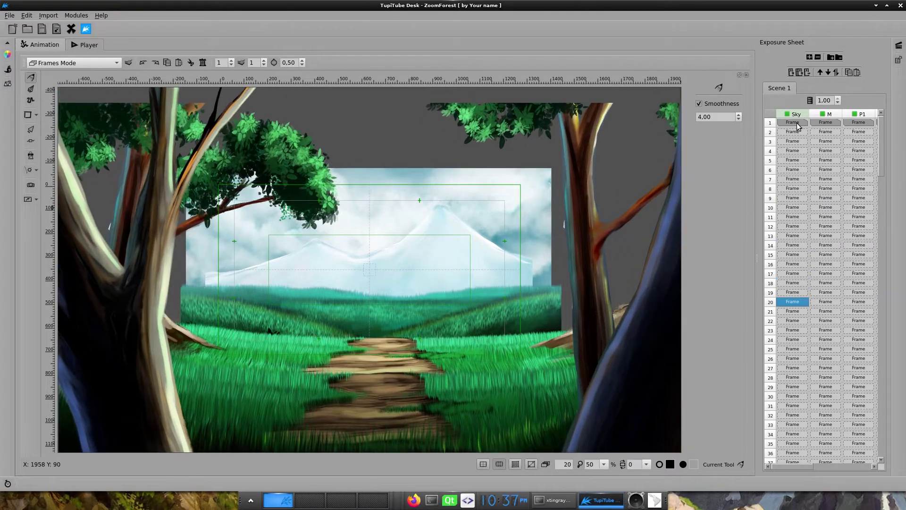
key(Down)
key(Down)
key(Down)
key(Down)
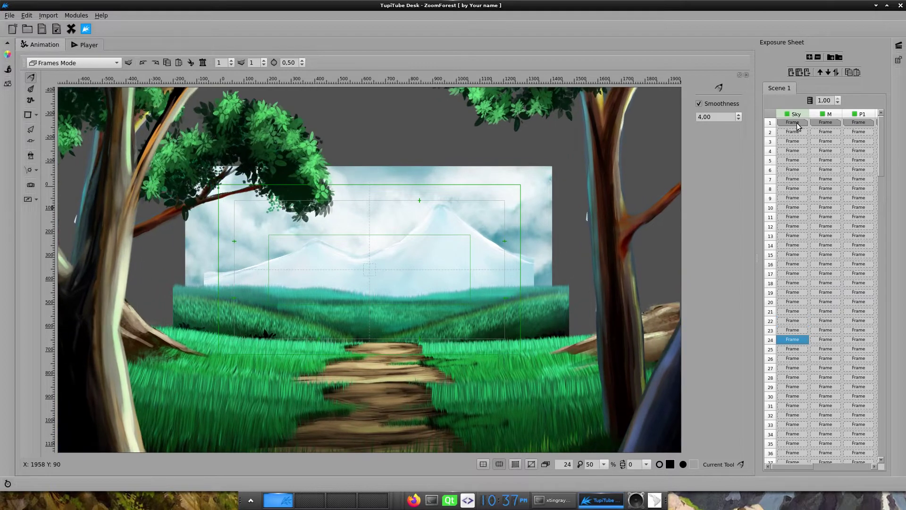
key(Down)
key(Down)
key(Down)
key(Down)
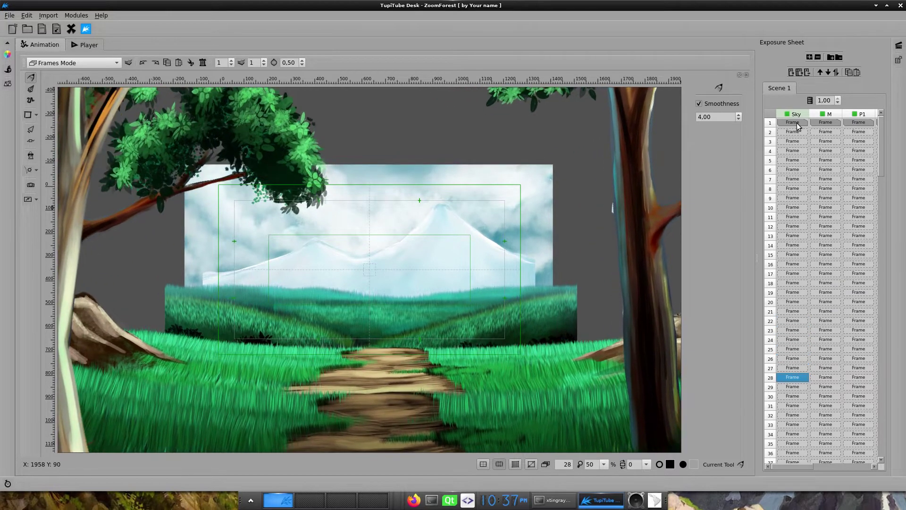
key(Down)
key(Down)
key(Down)
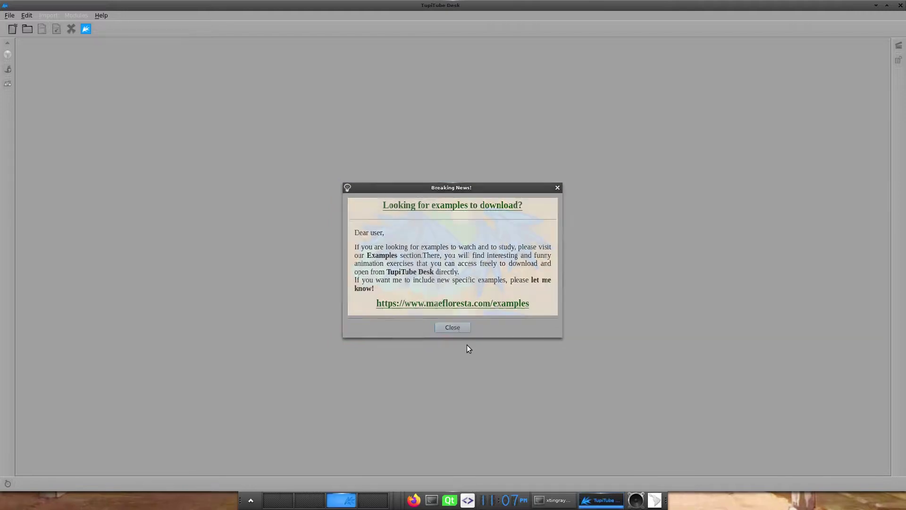
Dismiss the news message and reopen ZoomForest from the recent projects list
click(453, 327)
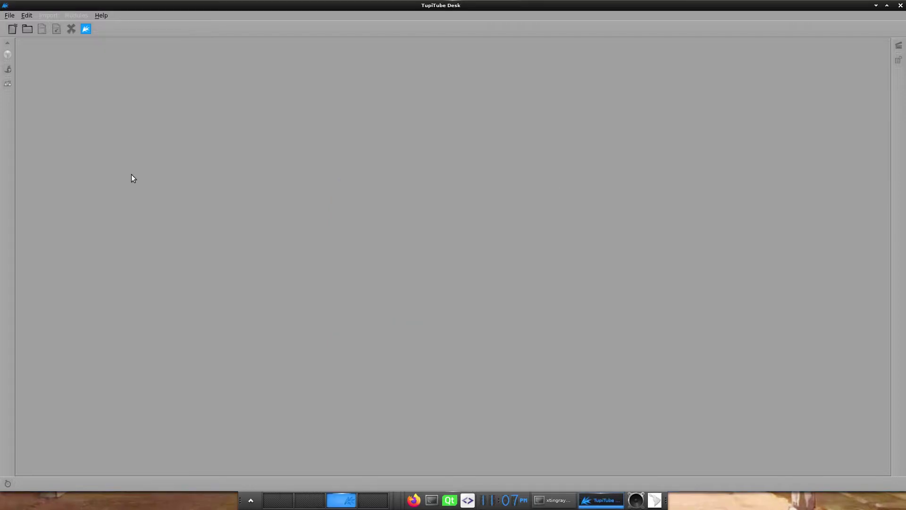
click(17, 15)
mouse_move(30, 53)
click(184, 61)
Step the Sky layer through frames 94 to 104, then back to 90
scroll(879, 213, down, 10)
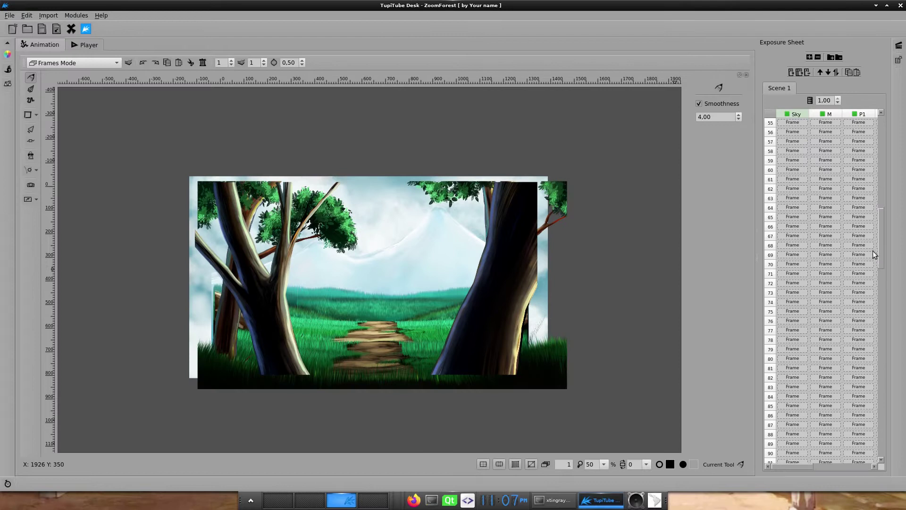
scroll(872, 281, down, 1)
click(792, 274)
key(Down)
key(Down)
key(Down)
key(Down)
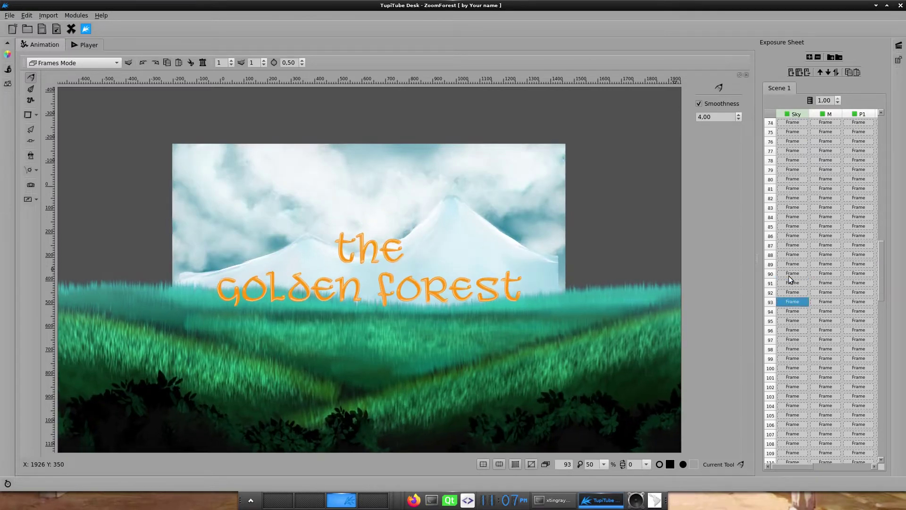
key(Down)
key(Down)
key(Down)
key(Down)
key(Down)
key(Down)
key(Down)
key(Down)
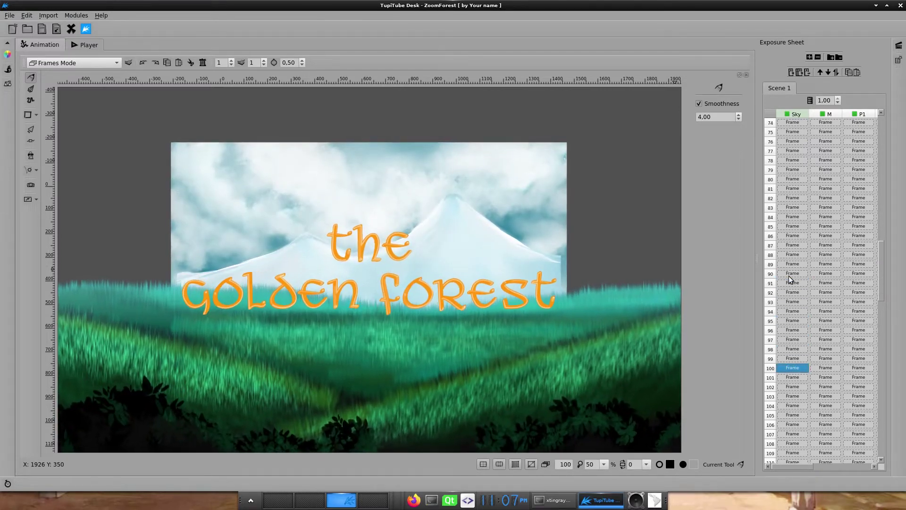
key(Down)
key(Down)
key(Up)
key(Up)
key(Up)
key(Up)
key(Up)
key(Up)
key(Up)
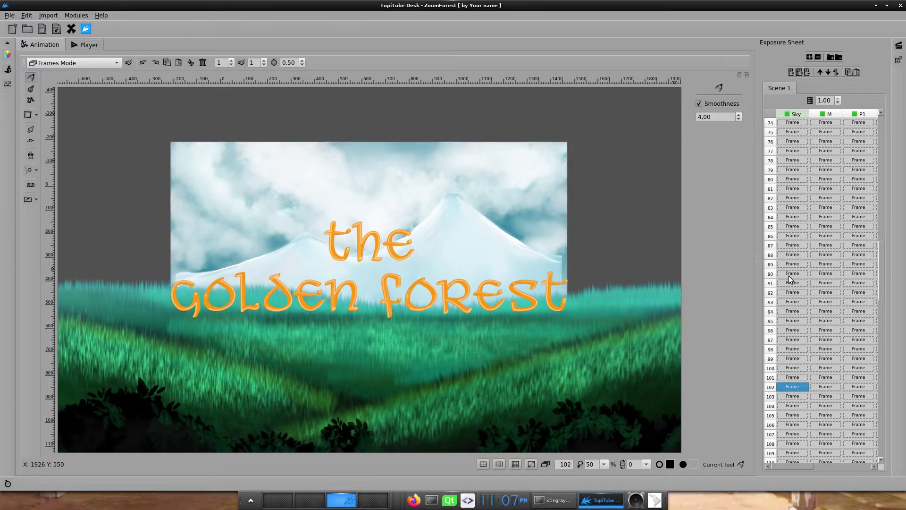
key(Up)
key(Up)
key(Up)
key(Up)
key(Up)
key(Up)
key(Up)
key(Up)
key(Up)
key(Up)
key(Up)
key(Up)
key(Up)
key(Up)
key(Up)
key(Up)
key(Up)
key(Up)
key(Up)
key(Up)
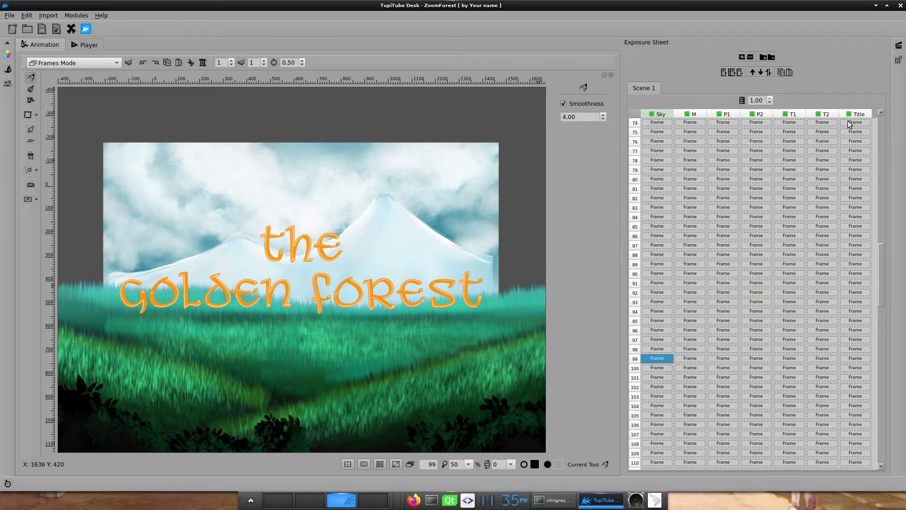
Hide the Title, P1, M and Sky layers
click(850, 114)
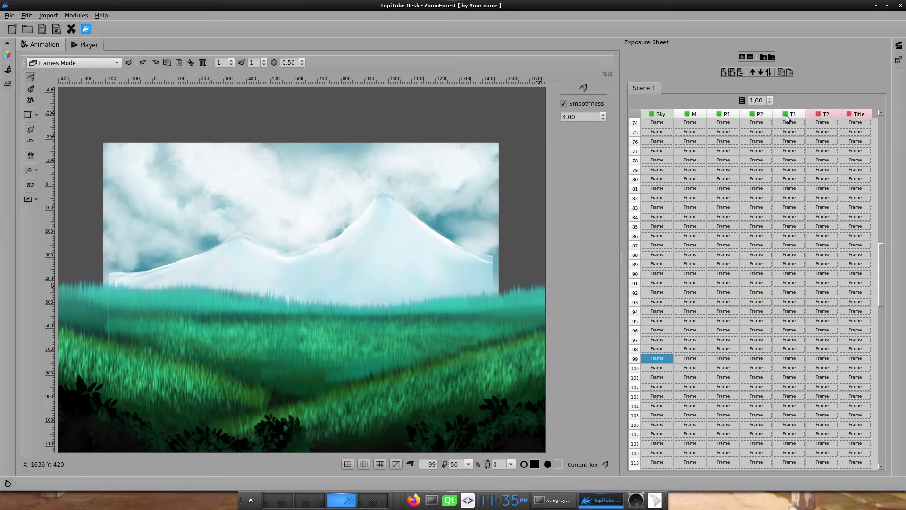
click(720, 114)
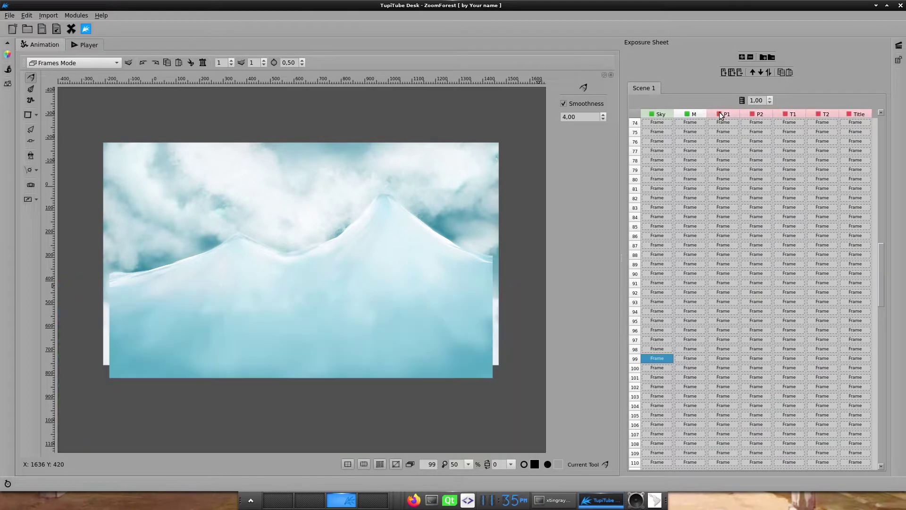
click(687, 115)
click(652, 115)
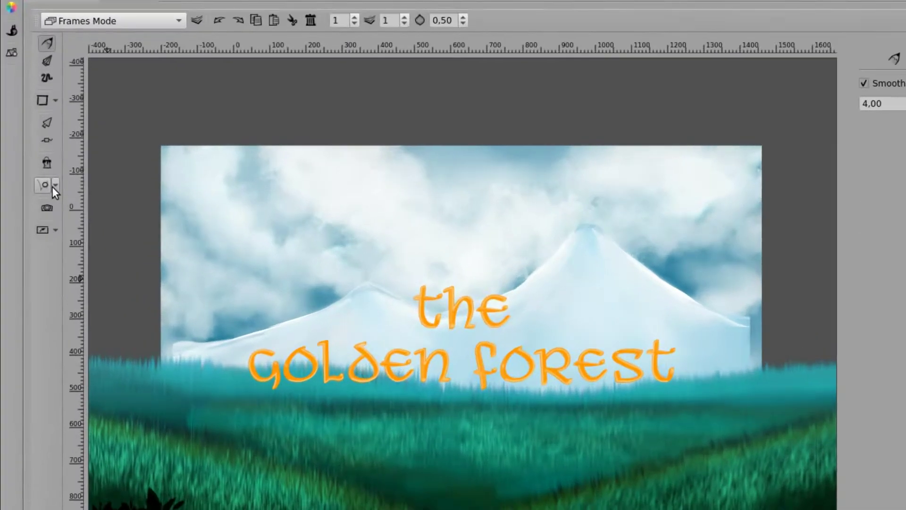
Start a Scale Tween and confirm trees as the object to scale
click(36, 170)
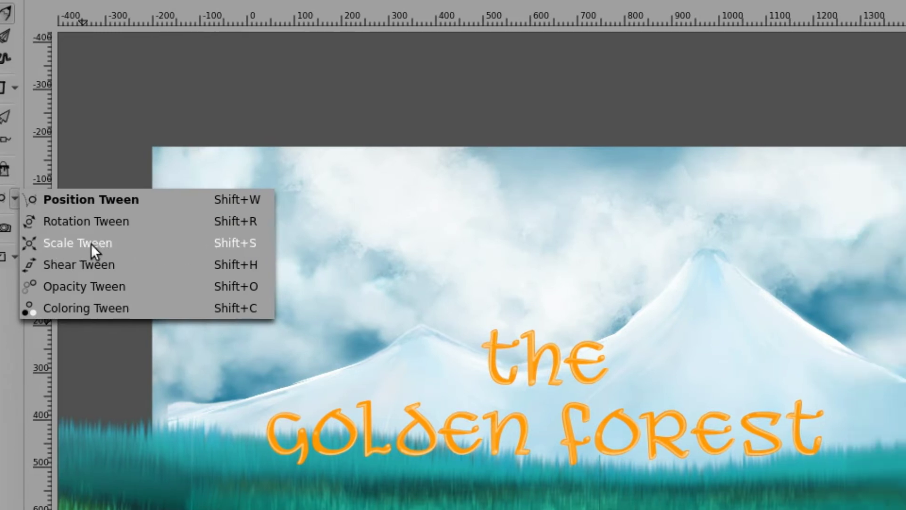
click(150, 244)
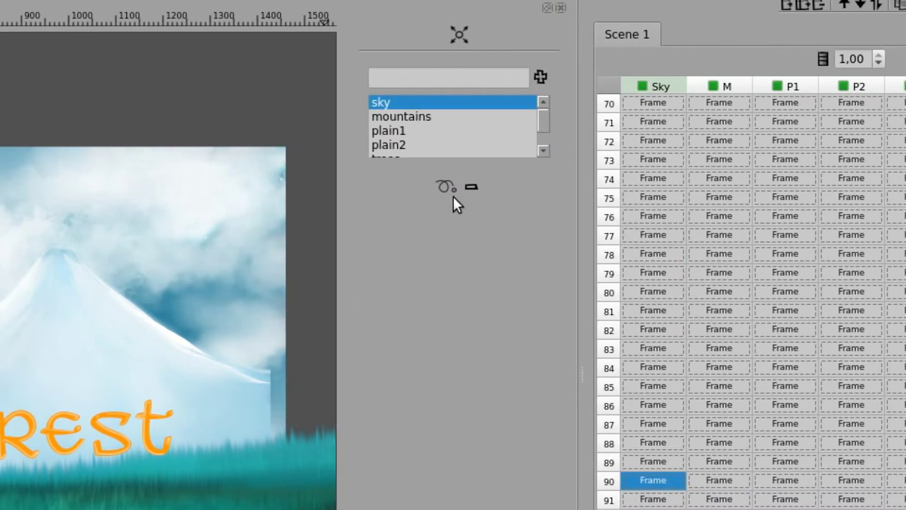
click(541, 150)
click(541, 151)
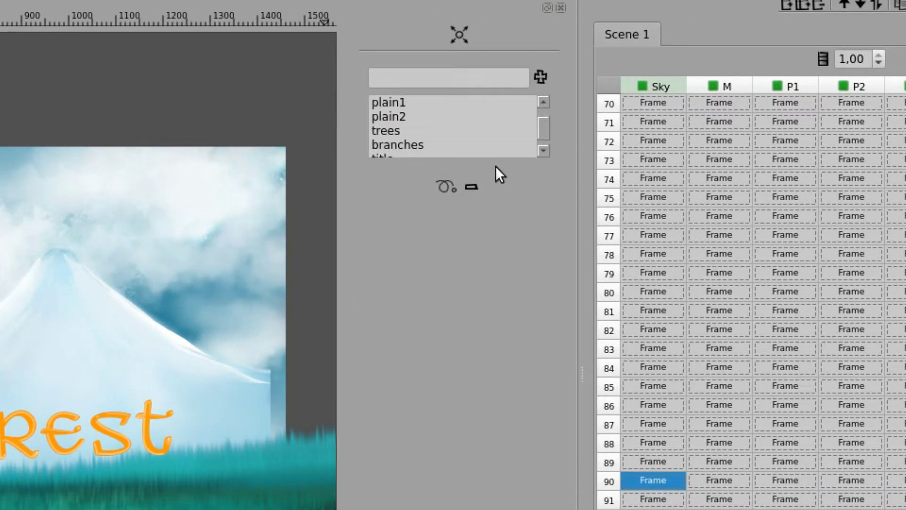
click(378, 132)
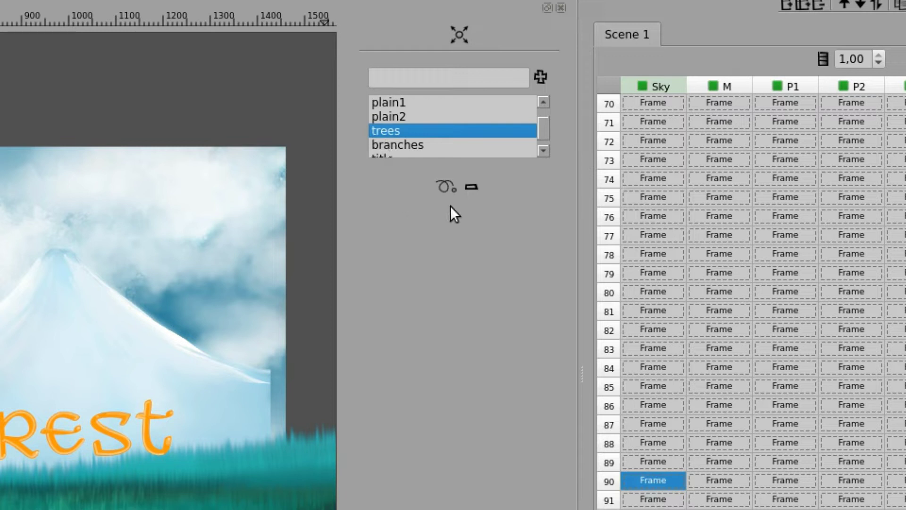
click(445, 186)
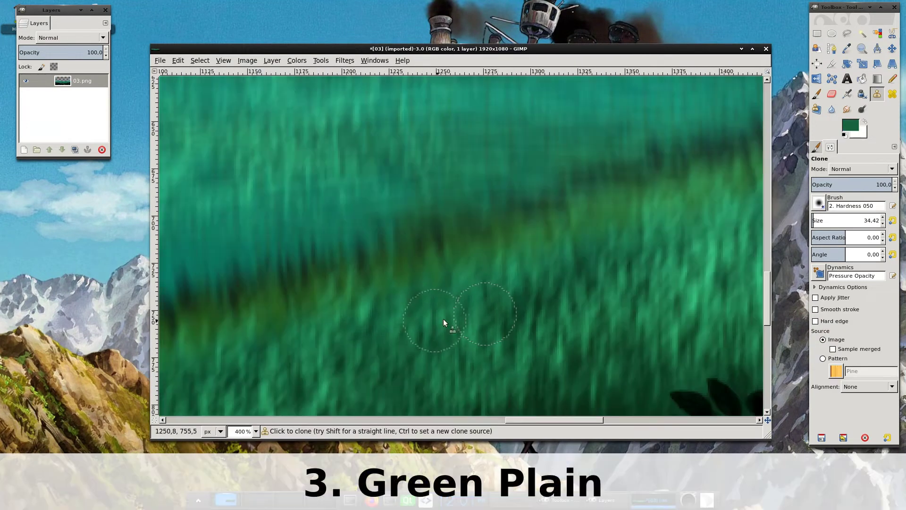
Zoom in on the plain artwork and sample a colour from the painting
scroll(508, 334, down, 5)
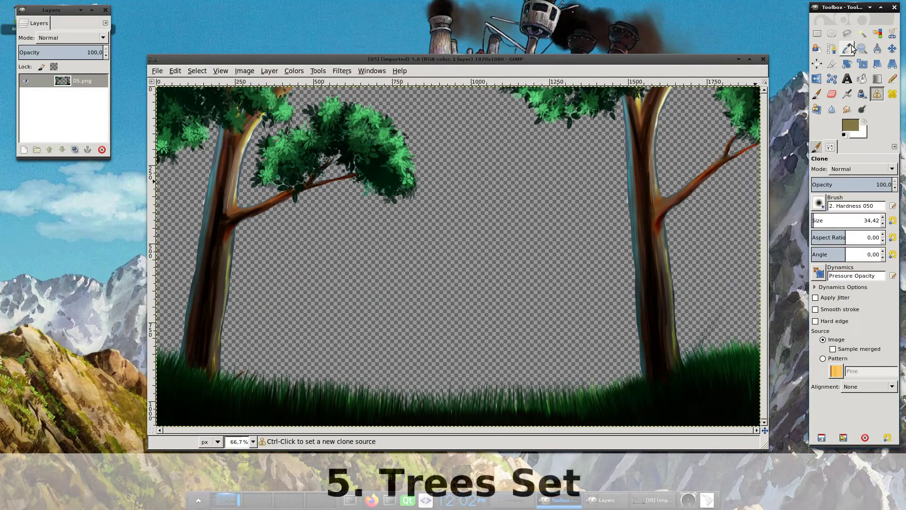
click(847, 48)
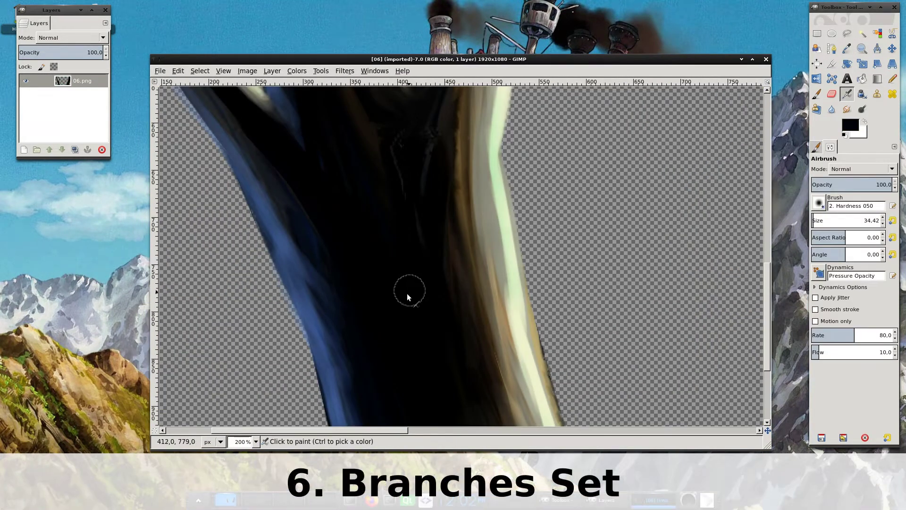
scroll(409, 287, down, 4)
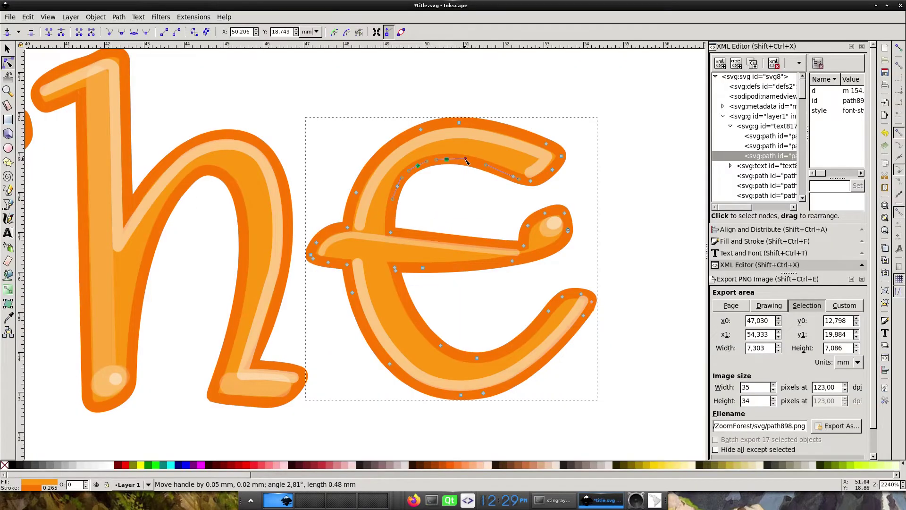
Nudge the handle on the letter e's top curve, then zoom out twice
drag(466, 162, 466, 161)
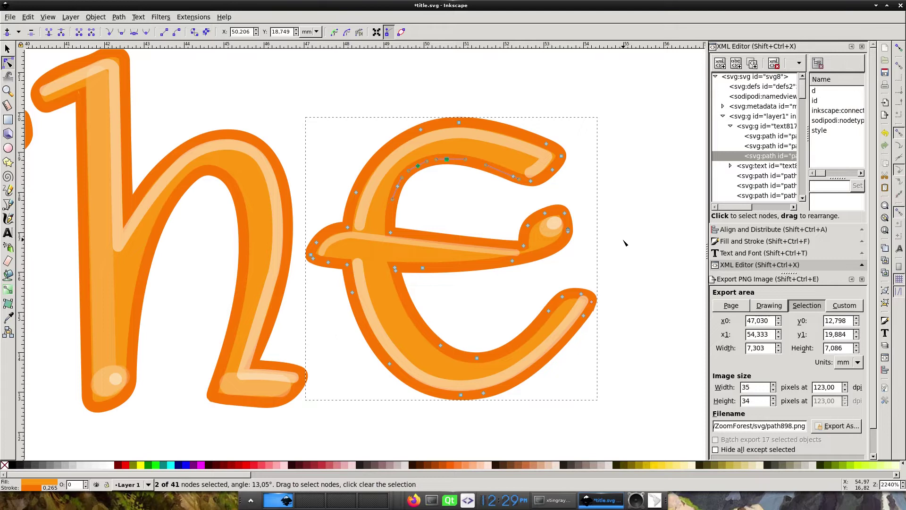
key(minus)
key(minus)
key(minus)
key(minus)
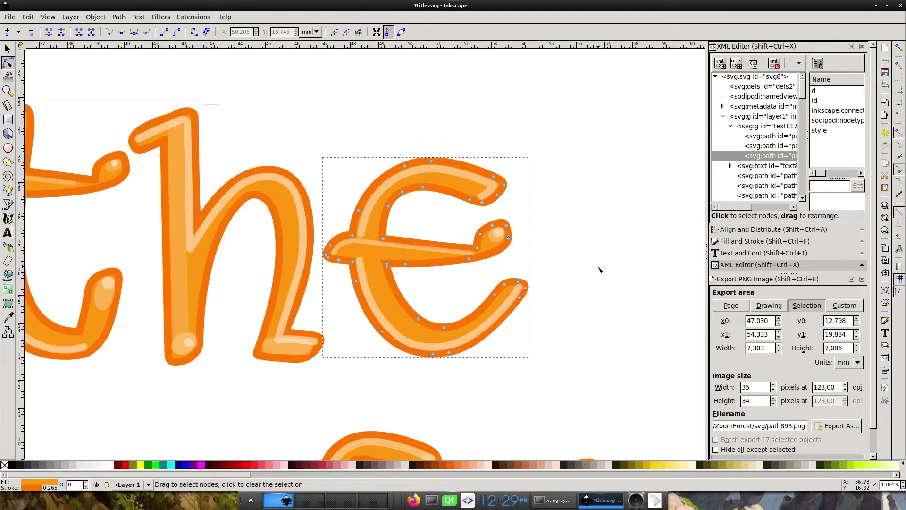
key(minus)
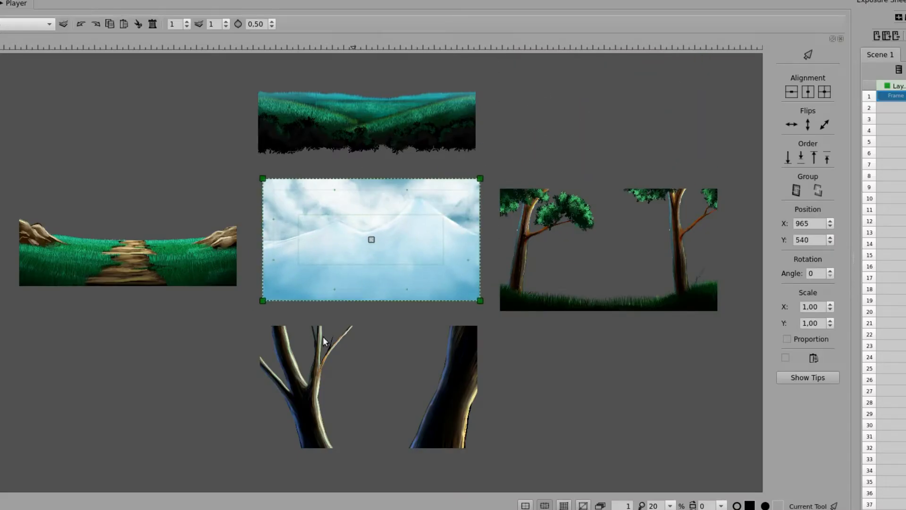
Rearrange the green hills, road and trees images, moving the trees up over the landscape
click(308, 303)
drag(376, 125, 372, 240)
drag(164, 277, 408, 291)
click(622, 300)
drag(612, 253, 373, 243)
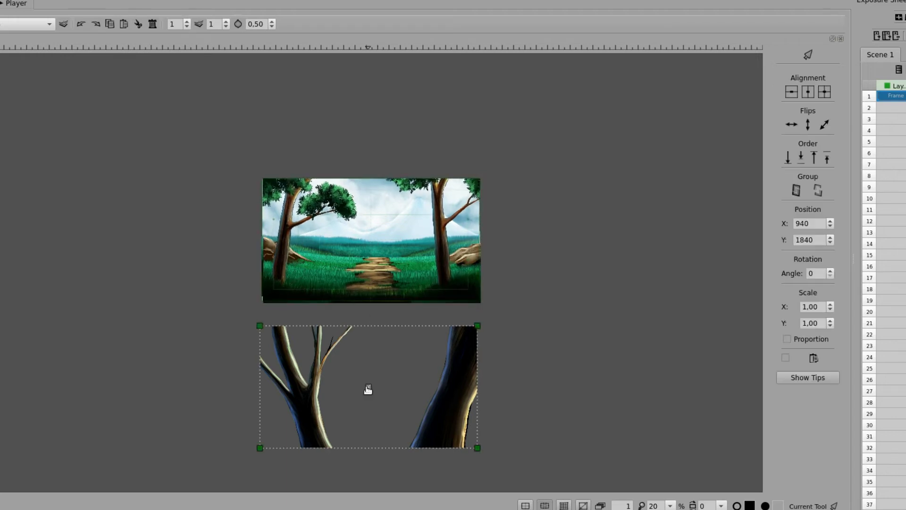
drag(369, 389, 369, 243)
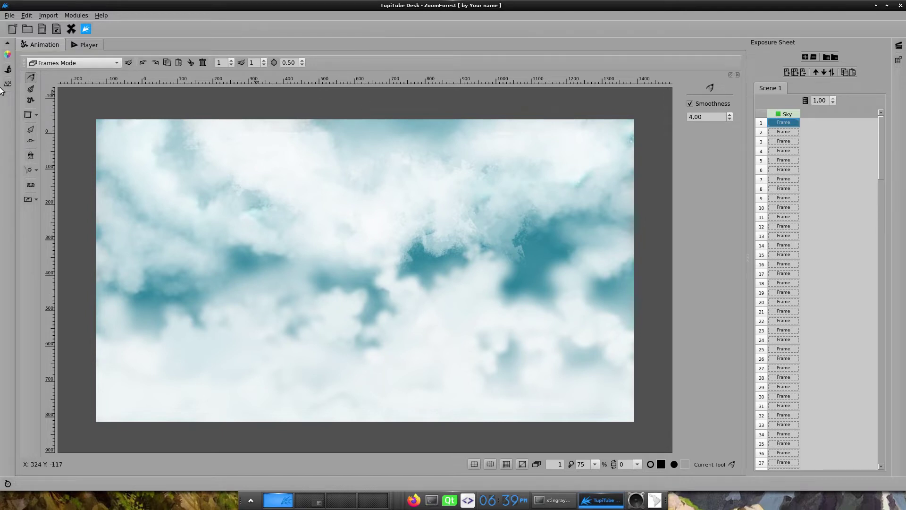
Glance at the asset library, then pick Scale Tween from the tween types list
click(7, 84)
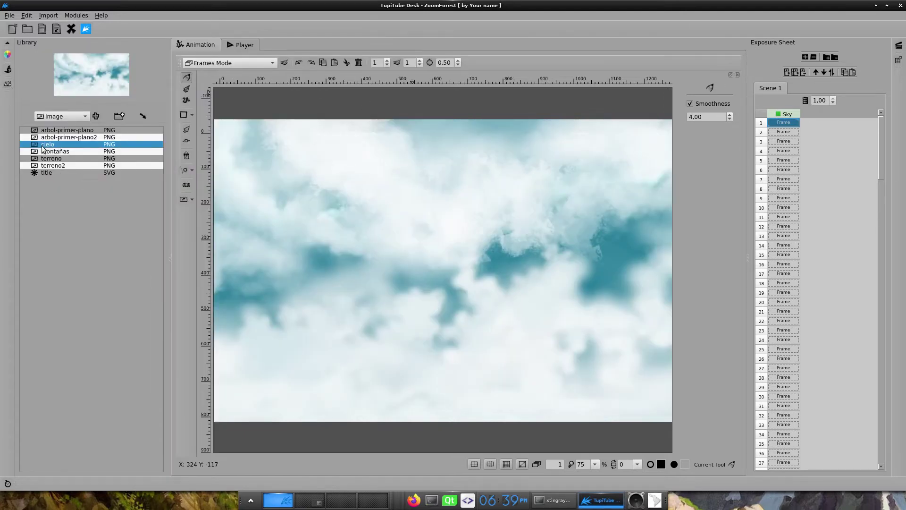
click(8, 84)
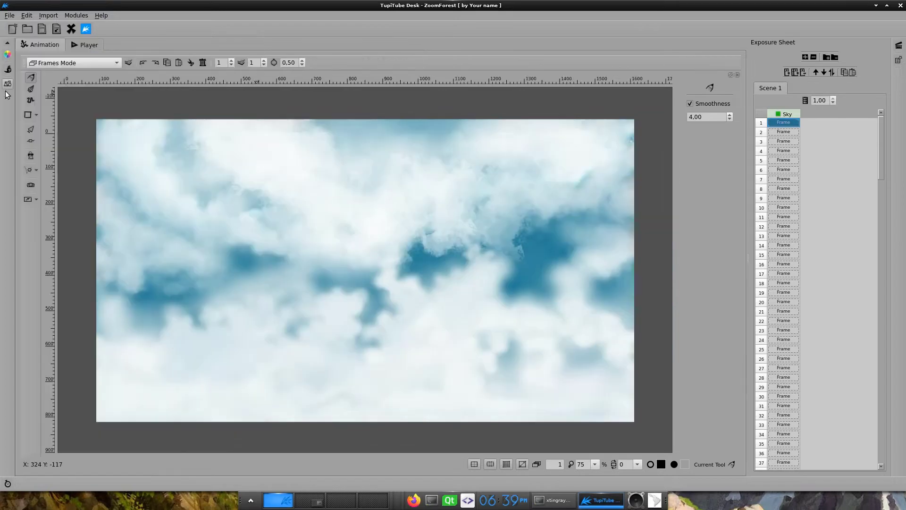
click(35, 171)
click(52, 194)
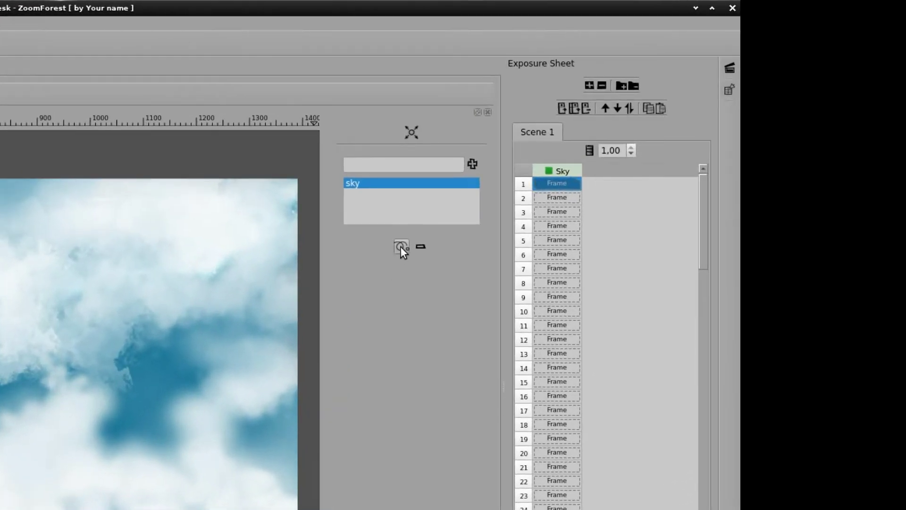
Open the sky tween settings and set a 1,001 scaling factor over frames 1–185
click(401, 246)
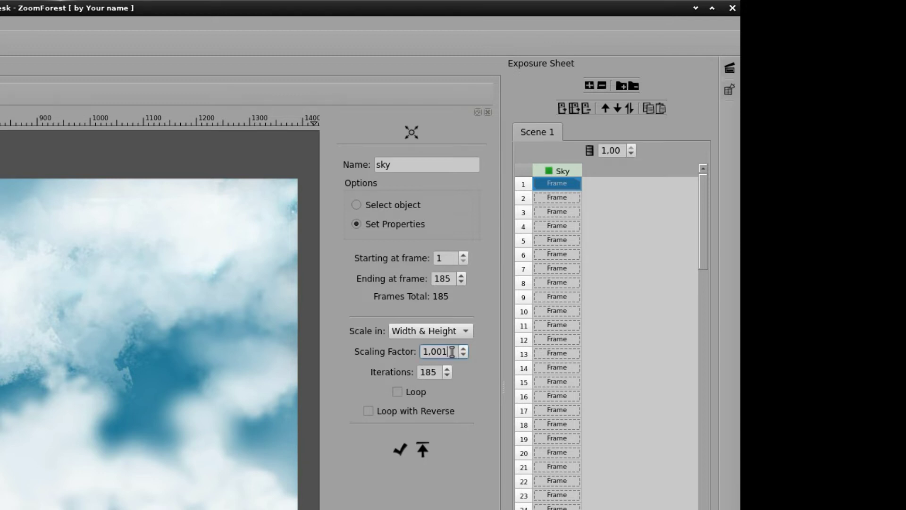
drag(453, 351, 416, 346)
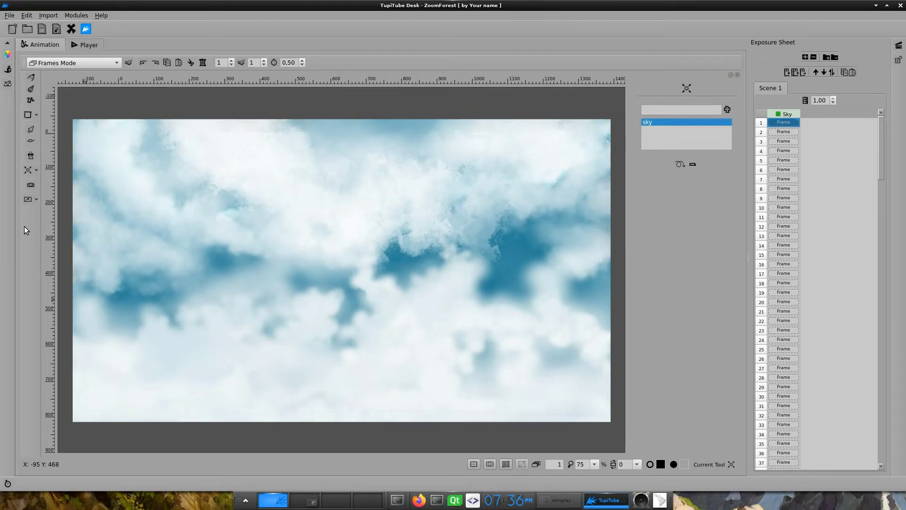
Switch to Position Tween and open the 185-frame clouds tween's path settings
click(35, 169)
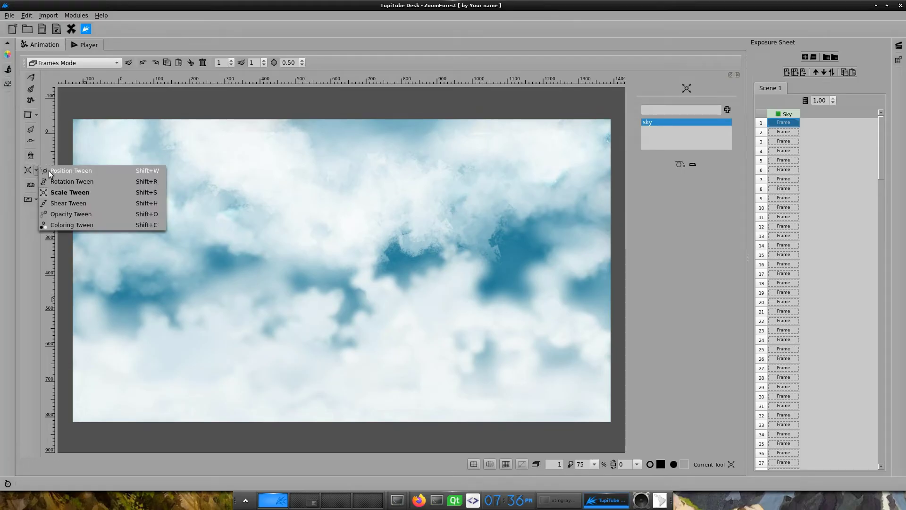
click(56, 171)
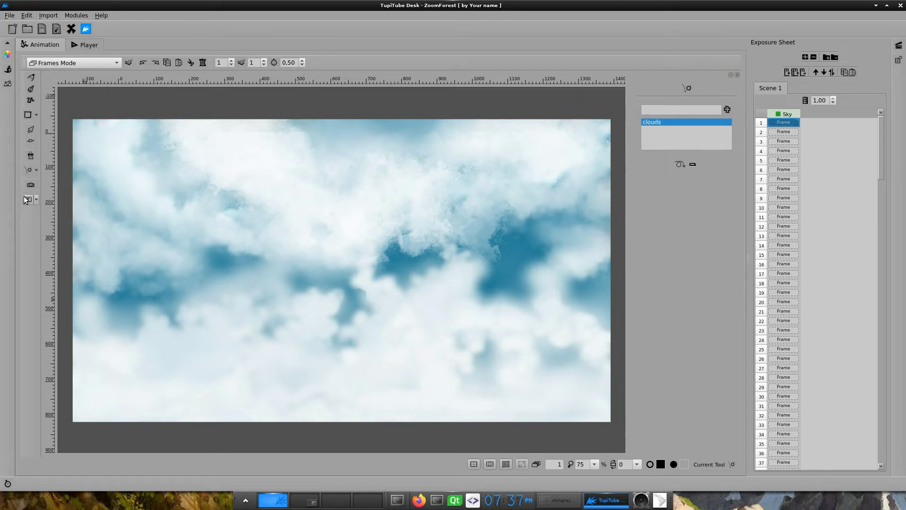
click(680, 164)
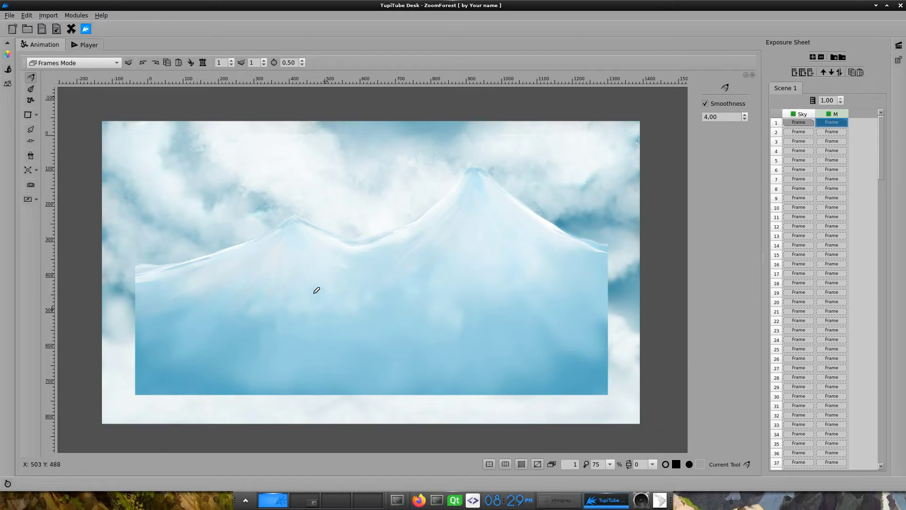
Glance at the asset library, then show the safe-area guides over the canvas
click(7, 84)
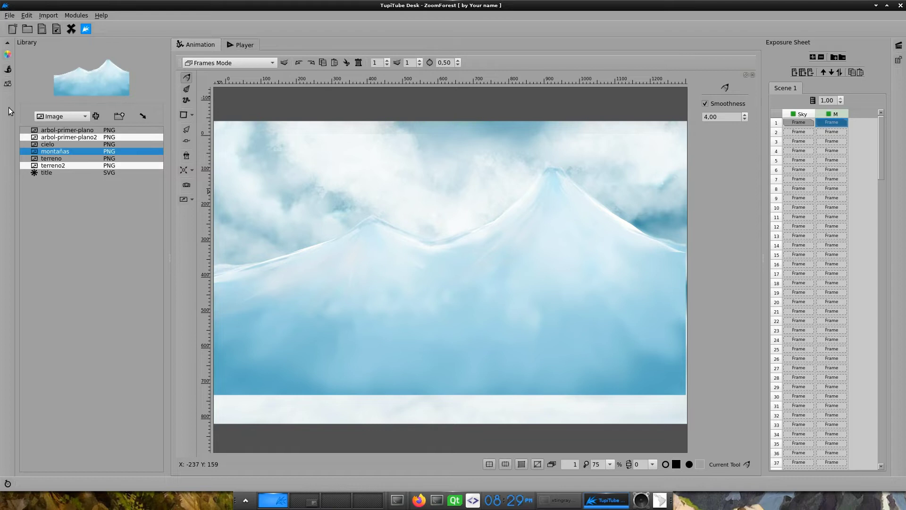
click(8, 83)
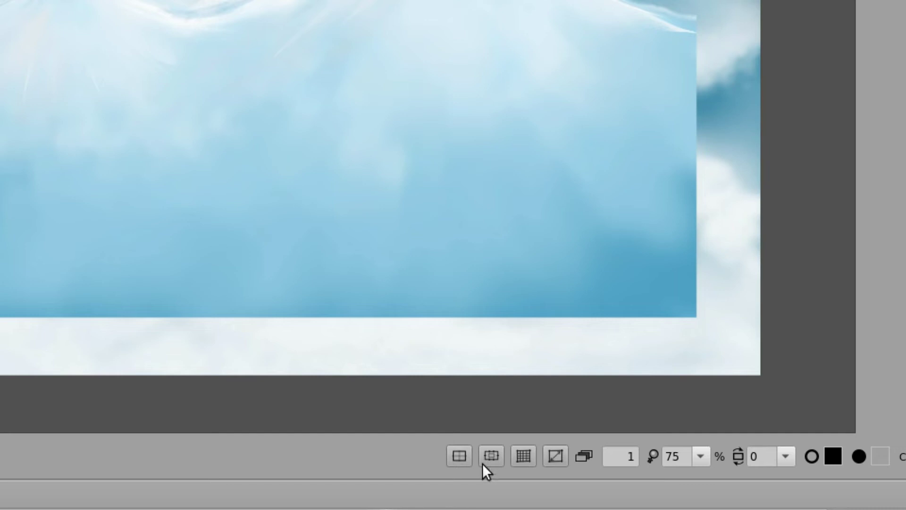
click(491, 456)
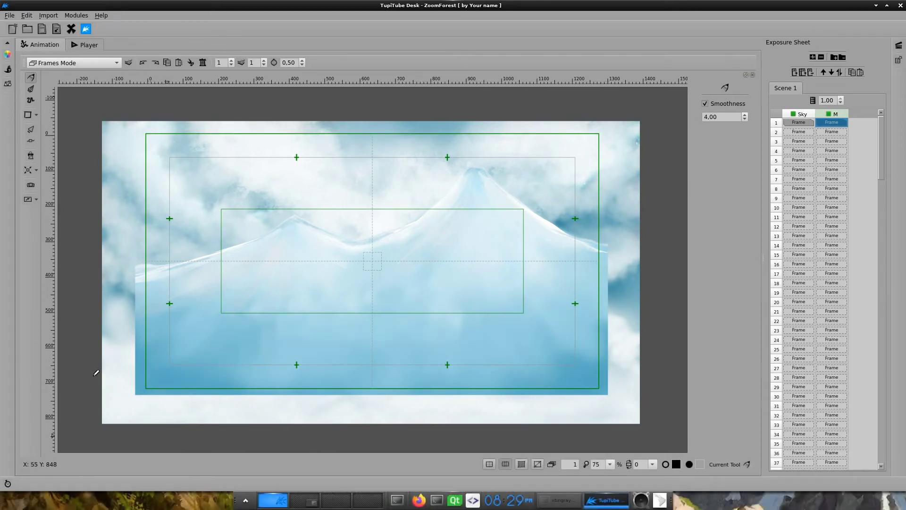
Create a scale tween for mountains with a 1,002 scaling factor
click(36, 170)
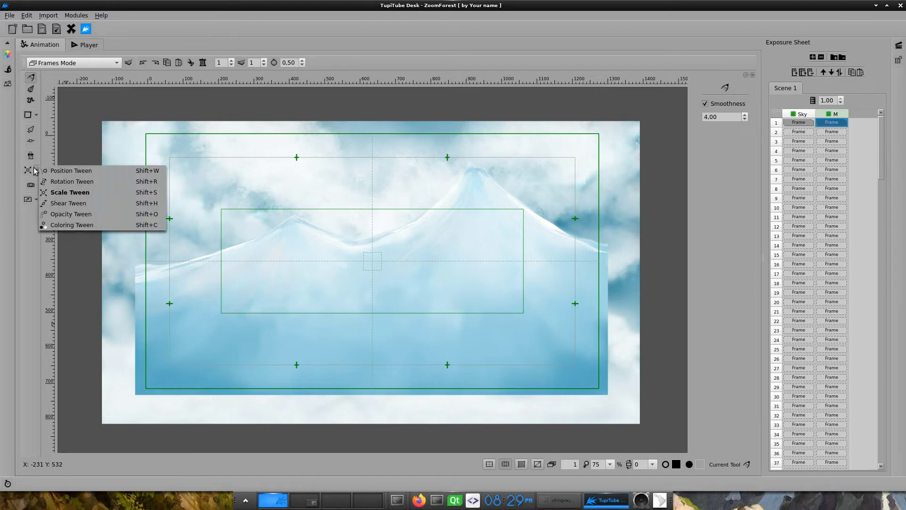
click(57, 192)
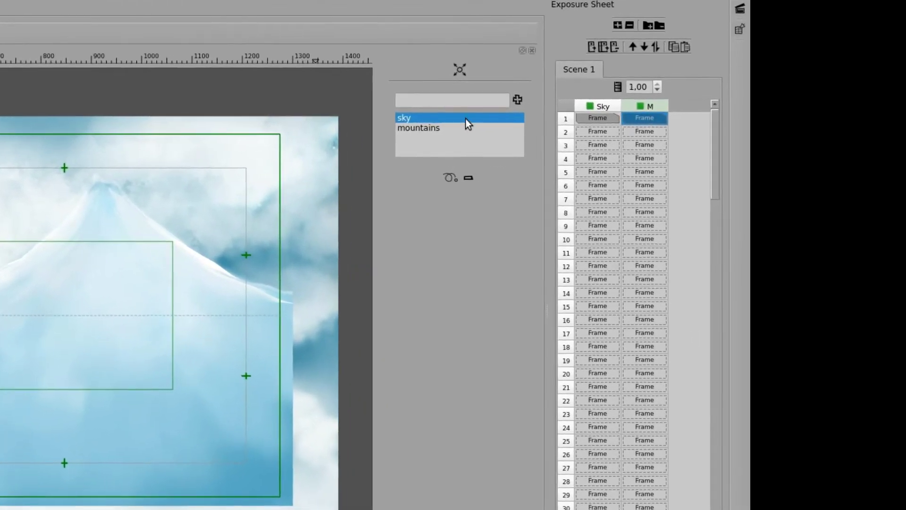
click(581, 129)
click(405, 181)
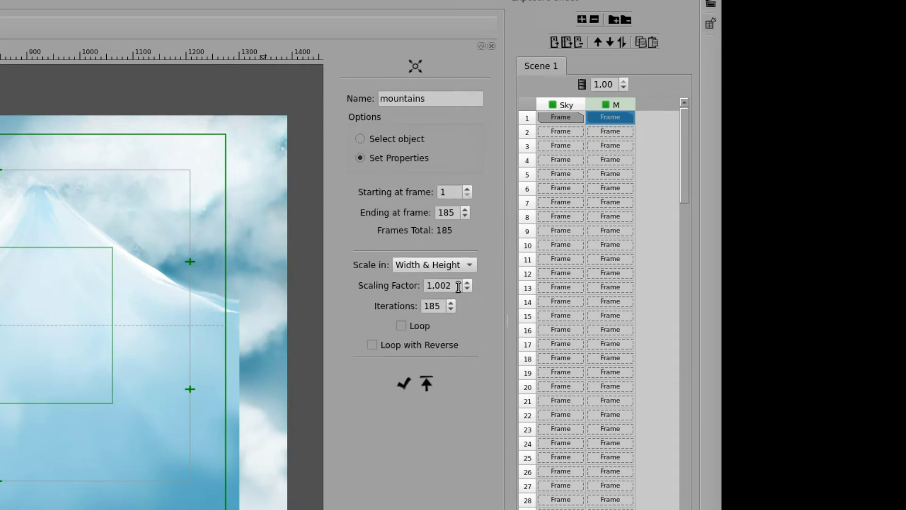
drag(454, 286, 412, 286)
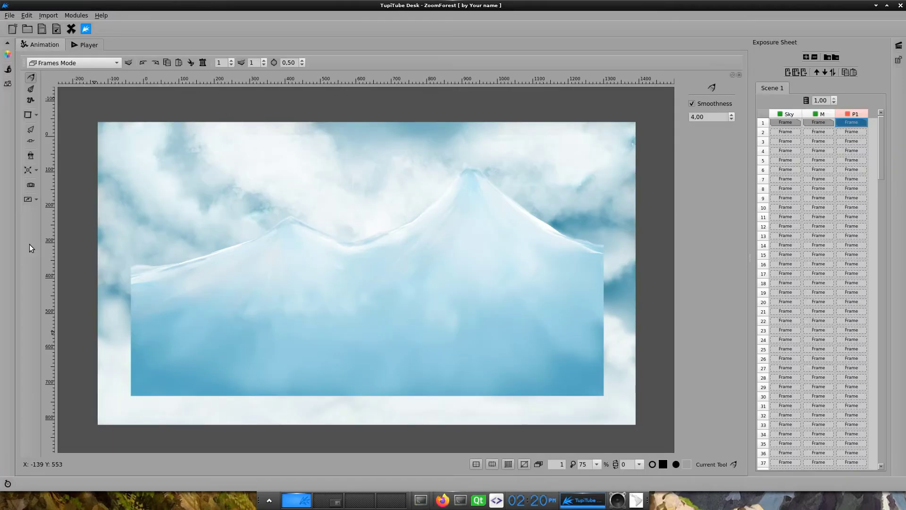
Make the P1 green plains layer visible and turn on the safe-area guides
click(8, 85)
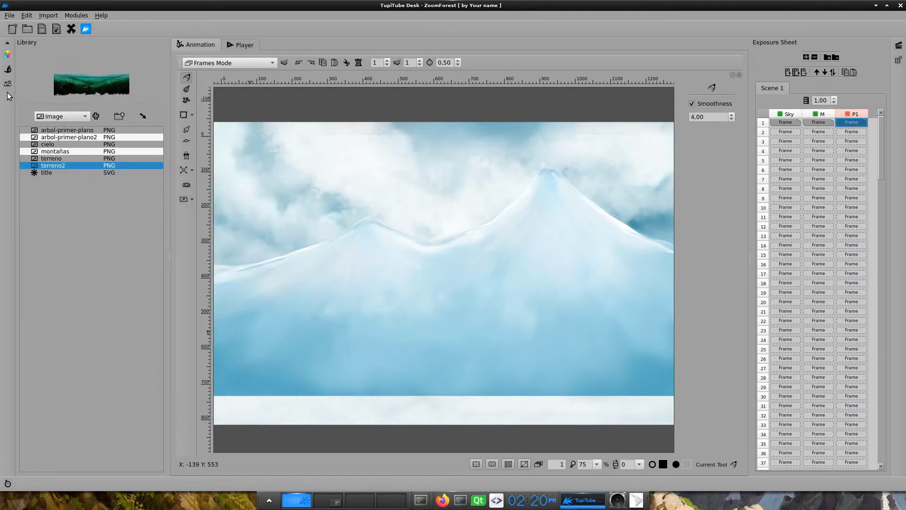
click(8, 84)
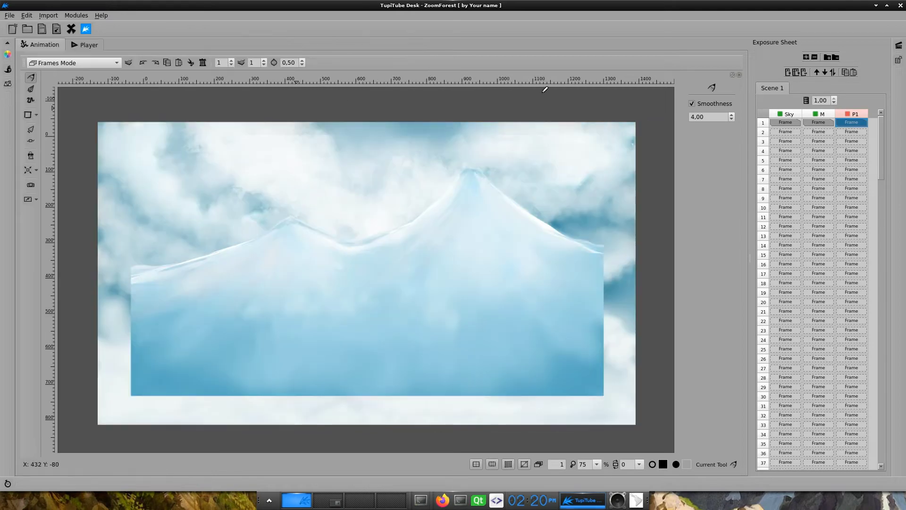
click(849, 114)
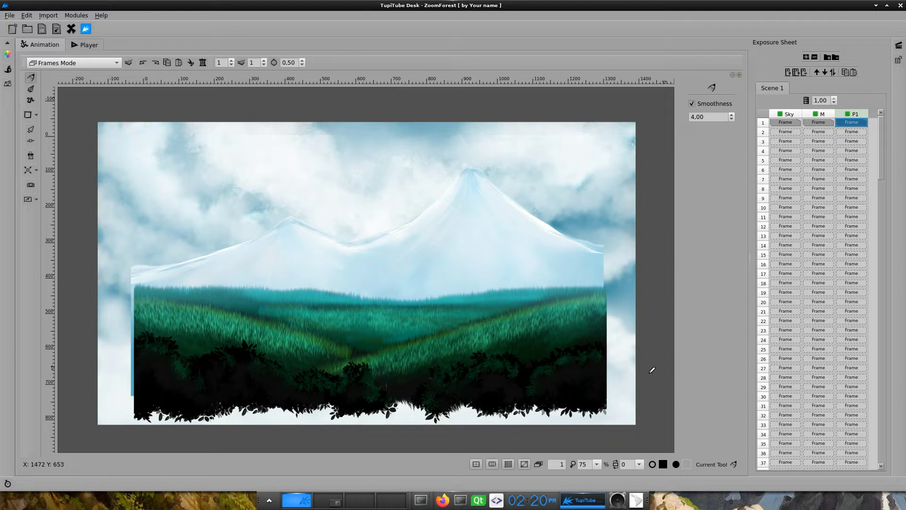
click(492, 464)
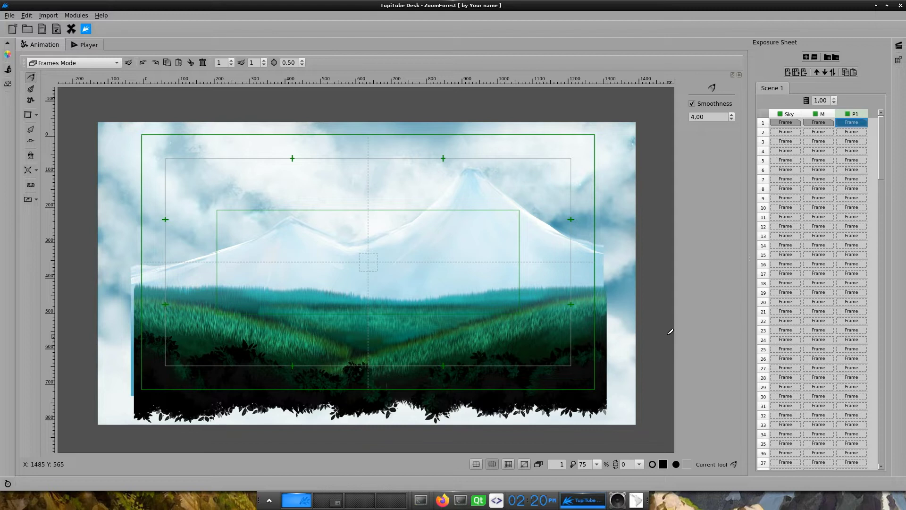
Start a scale tween on plain1 with scaling factor 1,010 over frames 1–185
click(36, 170)
click(62, 194)
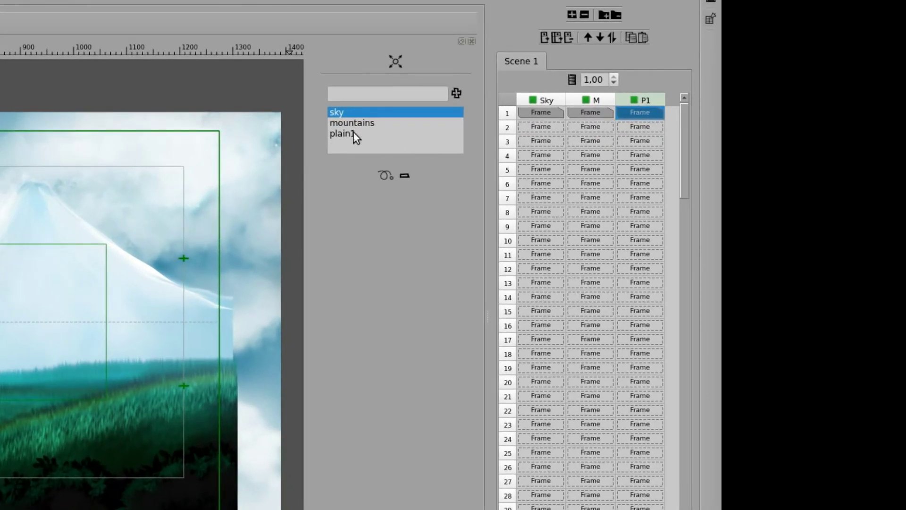
click(596, 136)
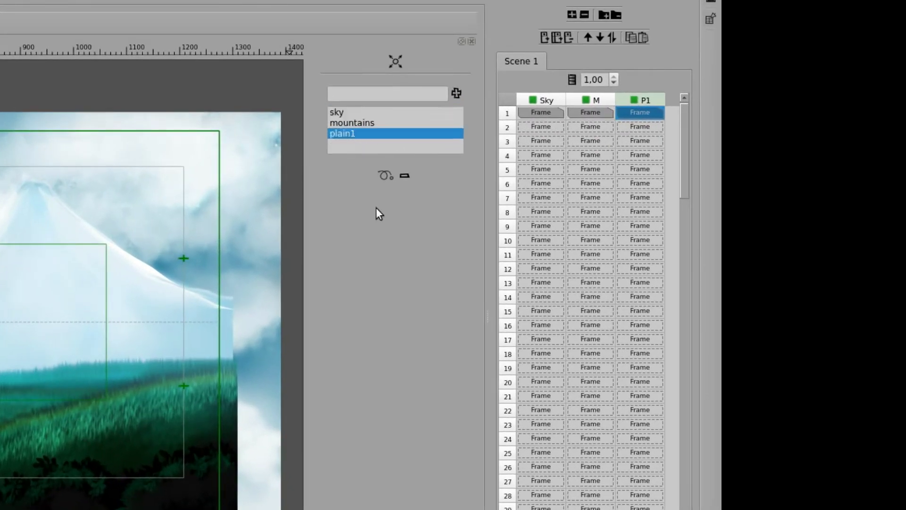
click(383, 176)
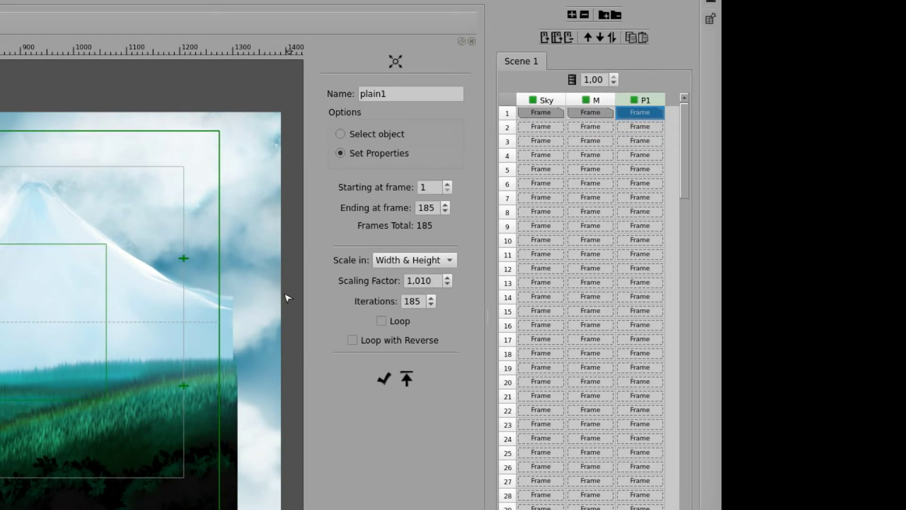
click(437, 281)
drag(438, 281, 375, 284)
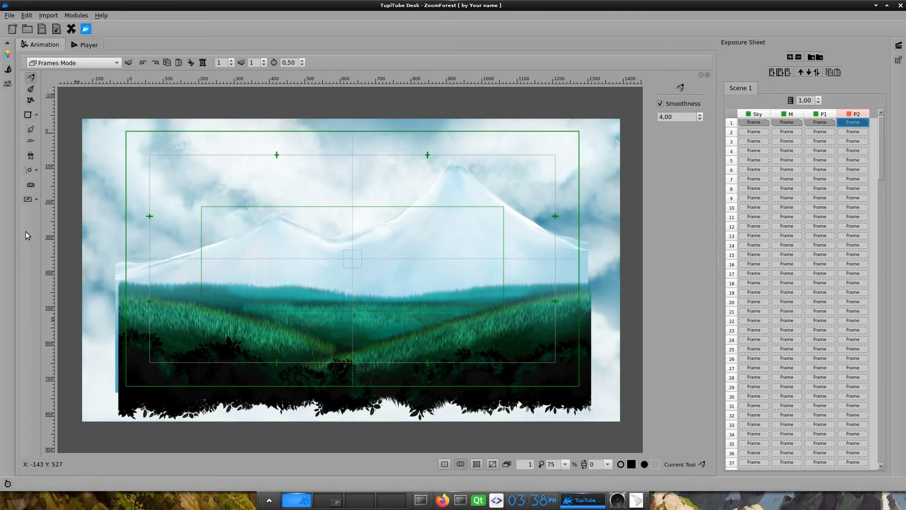
Make the P2 plains layer visible on the canvas
click(7, 83)
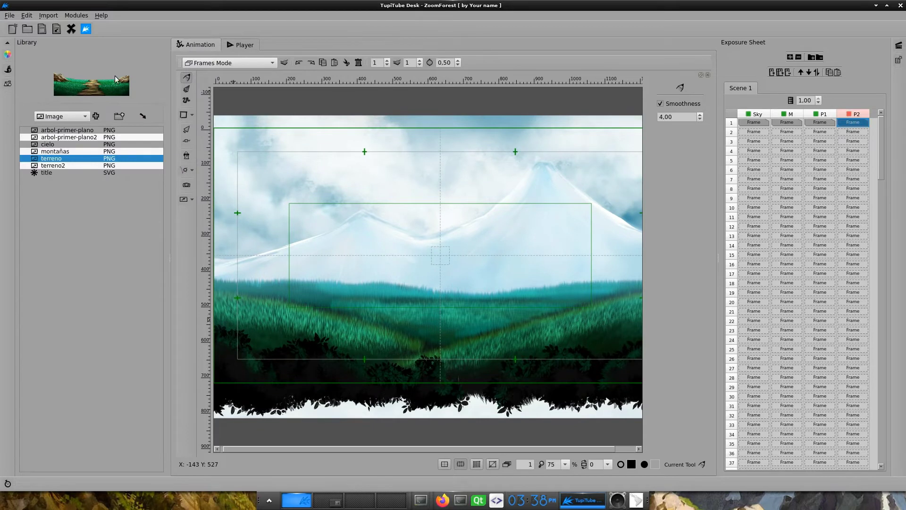
click(11, 85)
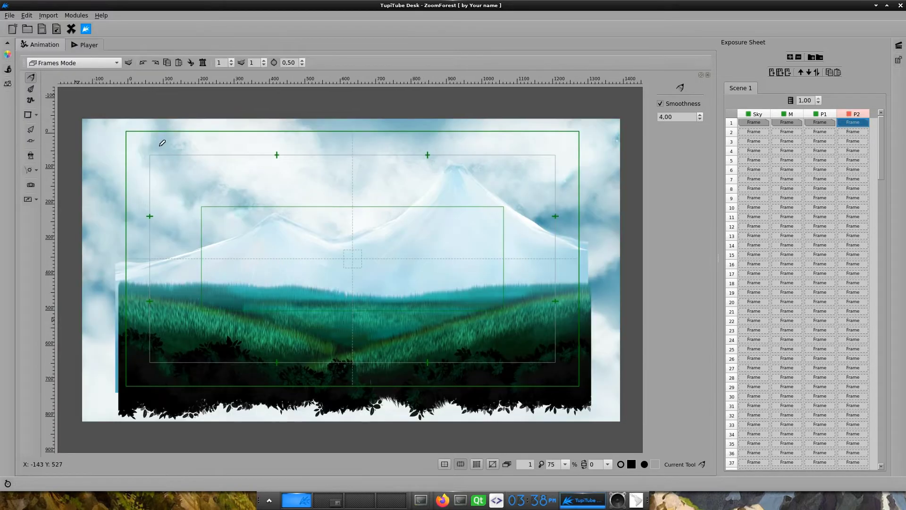
click(852, 118)
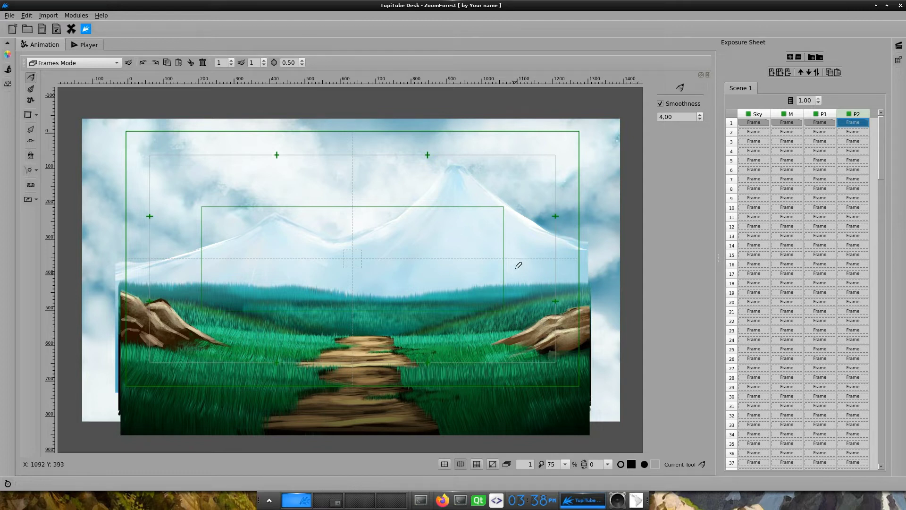
Give plain2 a scale tween with scaling factor 1.030 and apply it
click(36, 170)
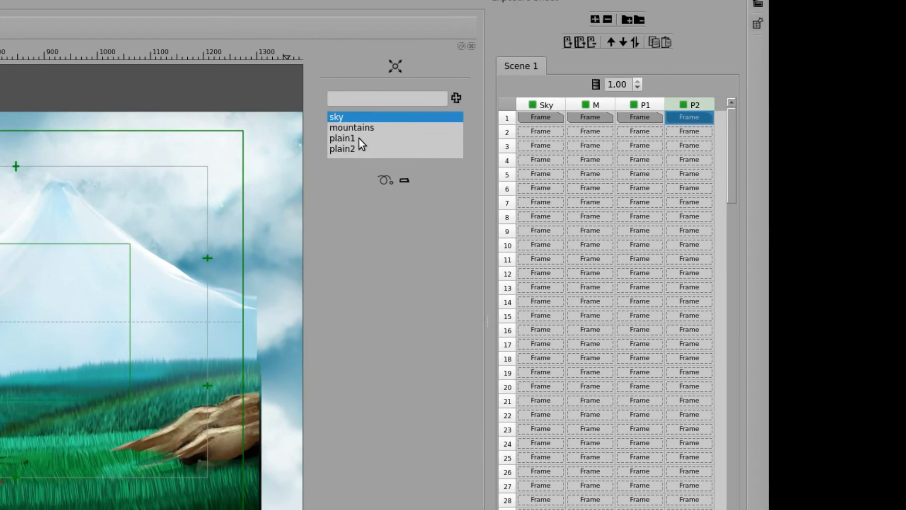
click(563, 145)
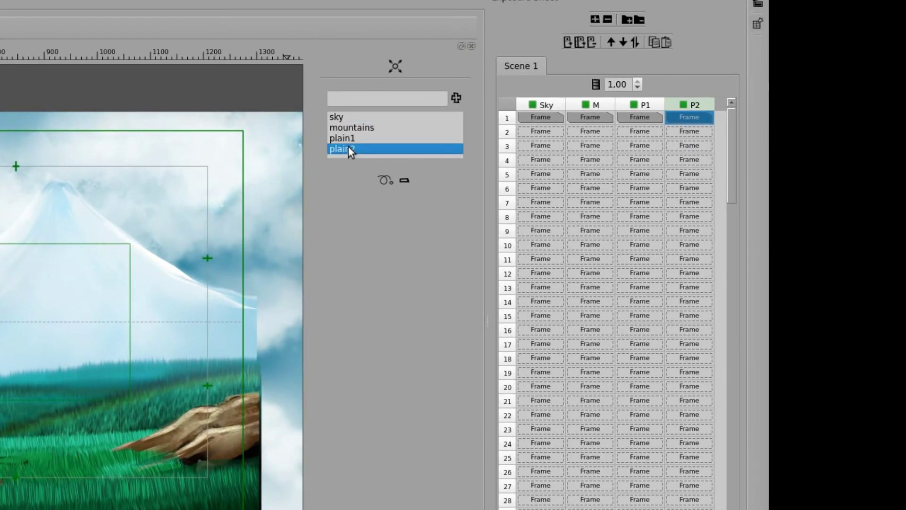
click(385, 180)
click(431, 286)
drag(404, 284, 432, 302)
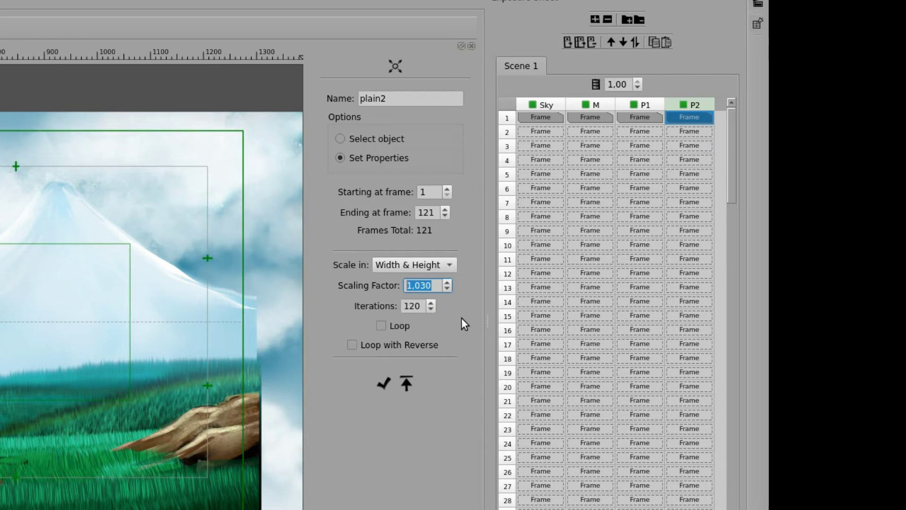
click(389, 387)
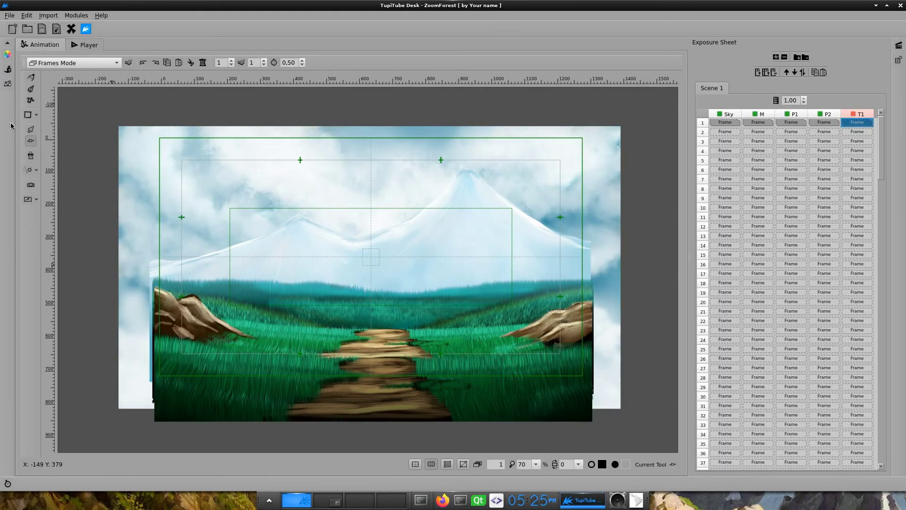
Make the T1 tree layer visible in the Exposure Sheet
click(8, 84)
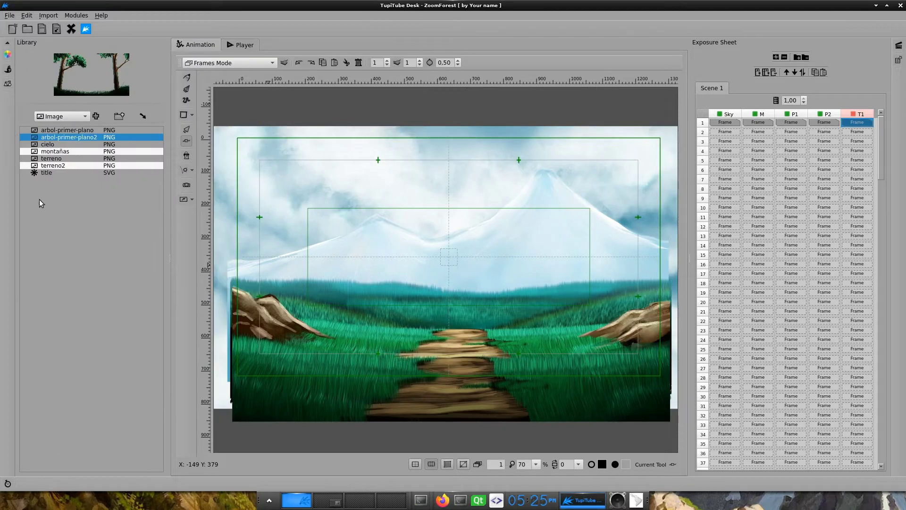
click(8, 82)
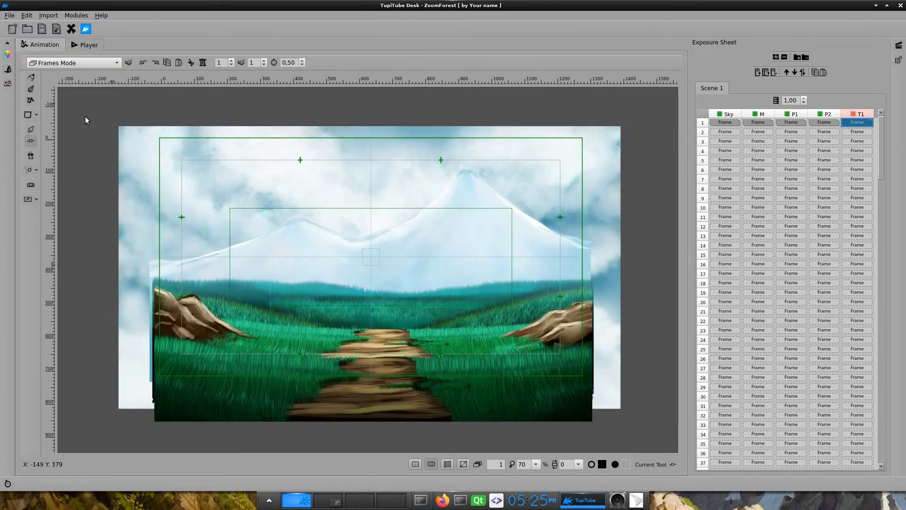
click(856, 115)
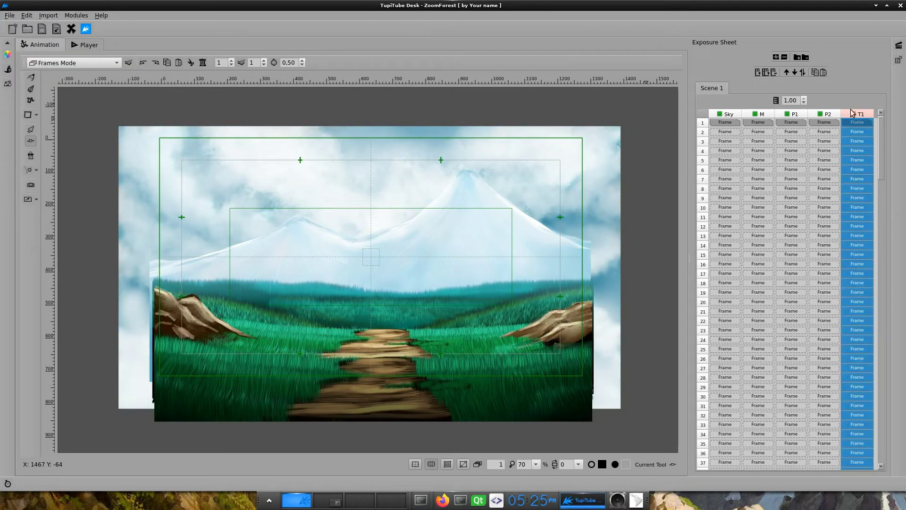
click(853, 113)
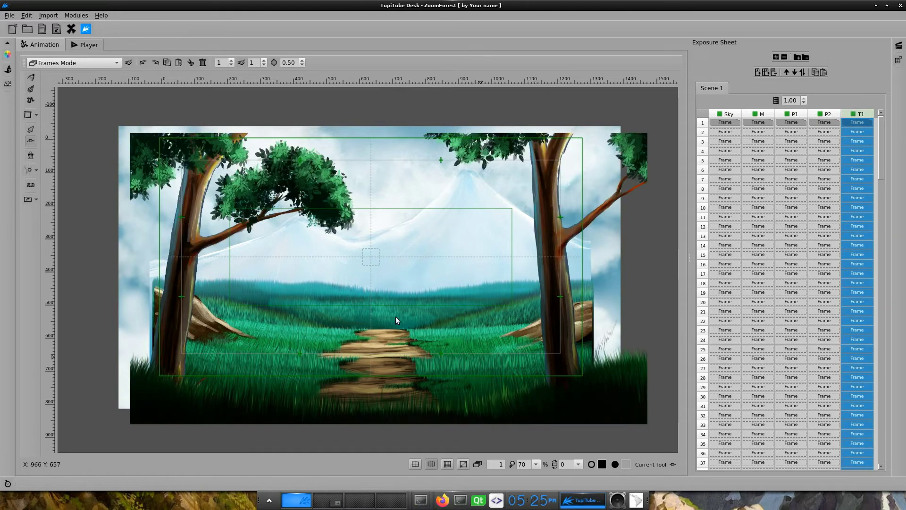
Scale-tween the trees with factor 1.030, end frame 120 and 120 iterations
click(36, 171)
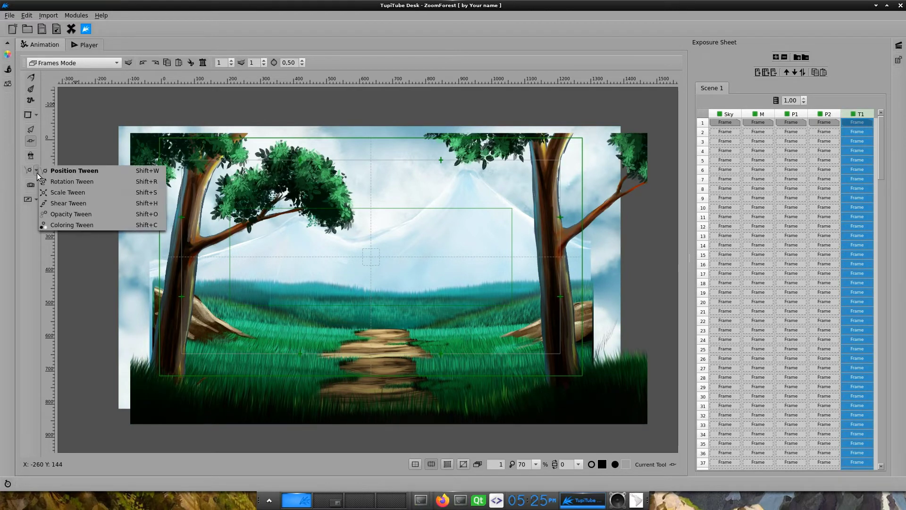
click(61, 193)
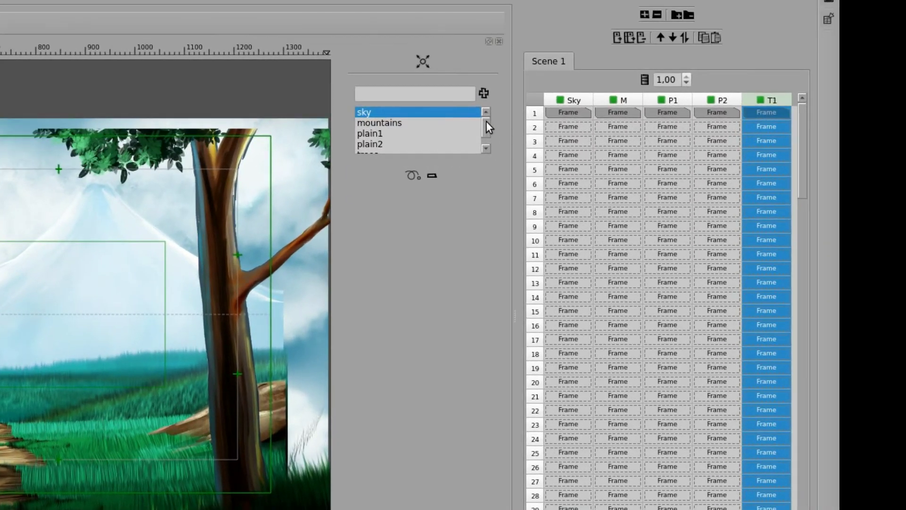
drag(618, 126, 619, 139)
click(397, 146)
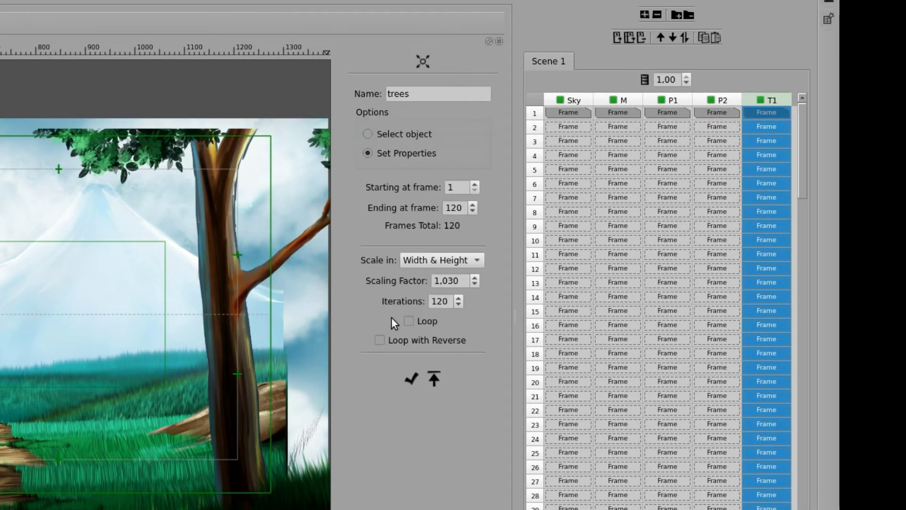
drag(466, 280, 413, 282)
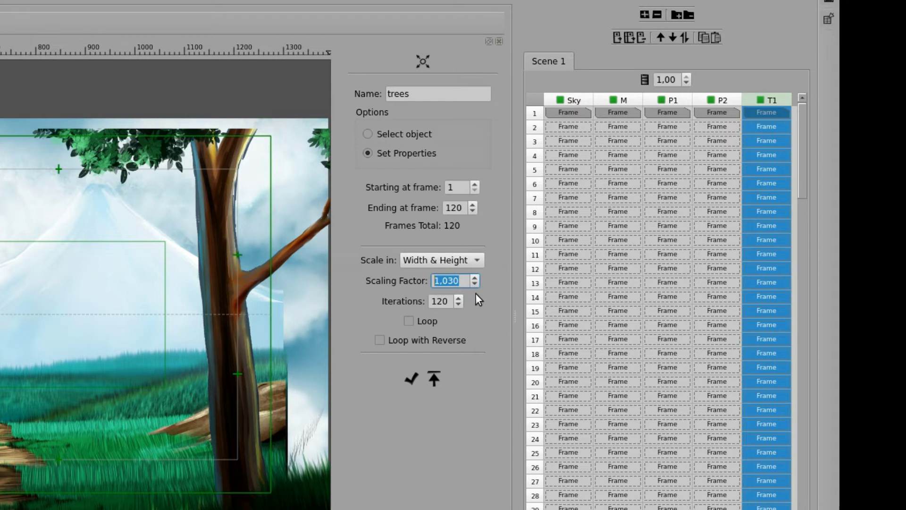
double_click(454, 208)
double_click(449, 298)
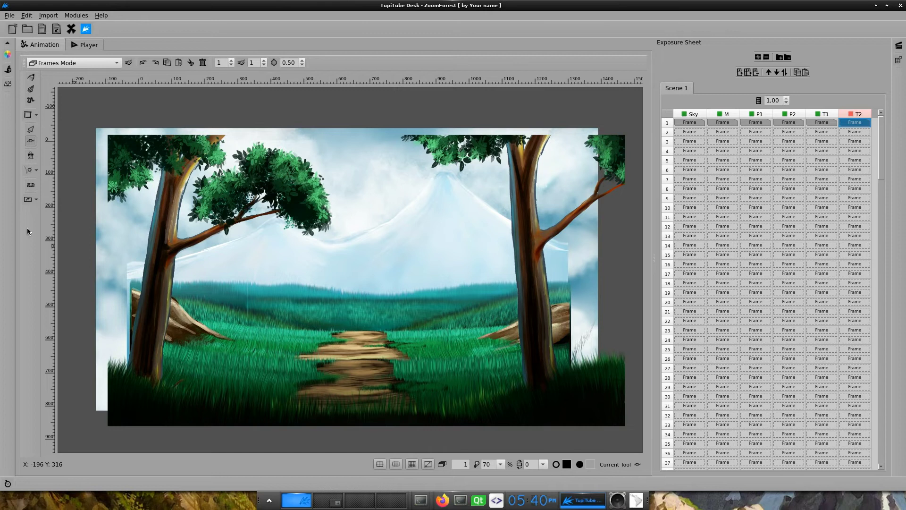
Make the T2 tree trunks layer visible
click(7, 83)
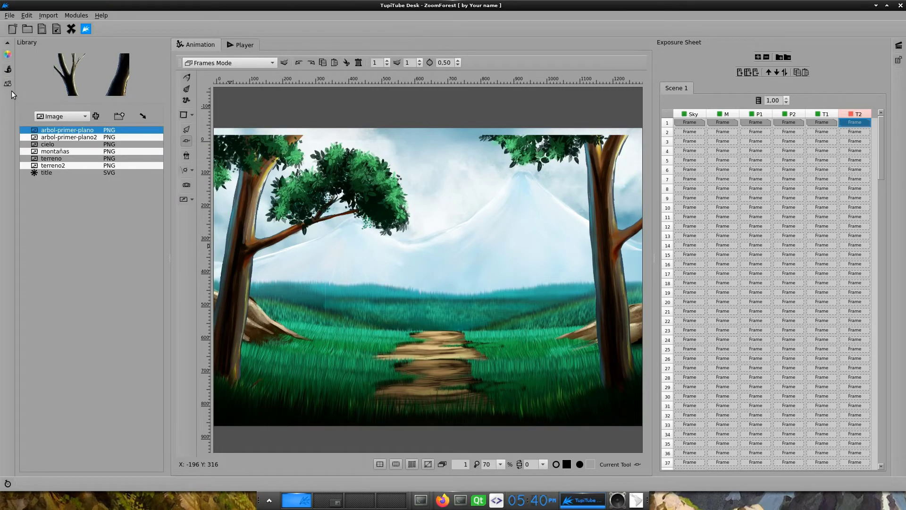
click(8, 85)
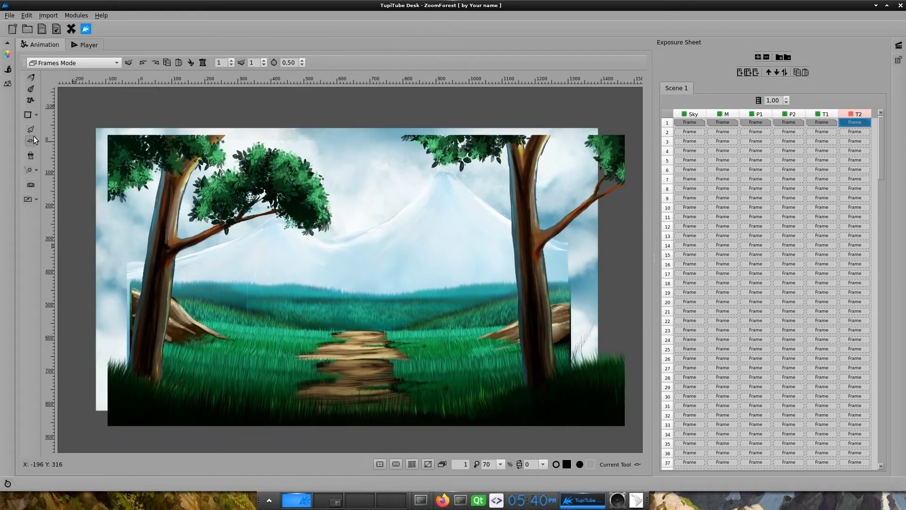
click(850, 114)
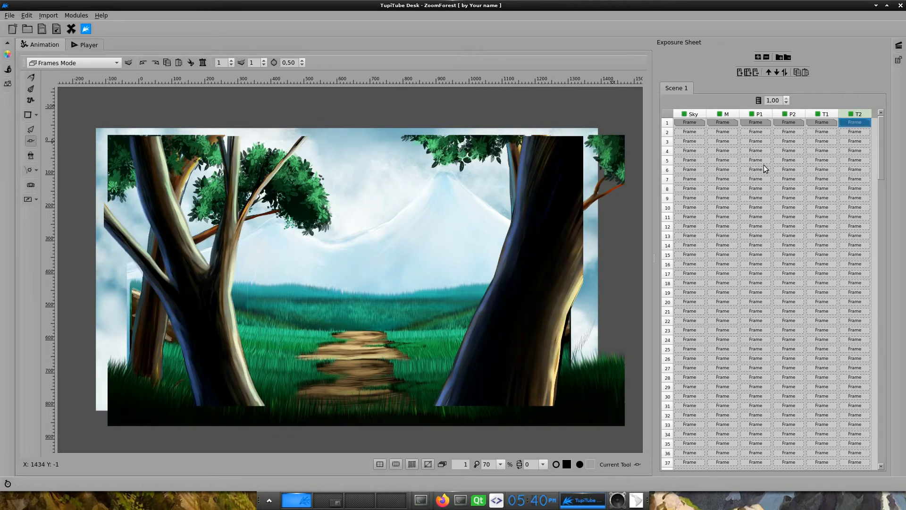
Scale-tween the branches with factor 1.050, end frame 120 and 120 iterations
click(36, 172)
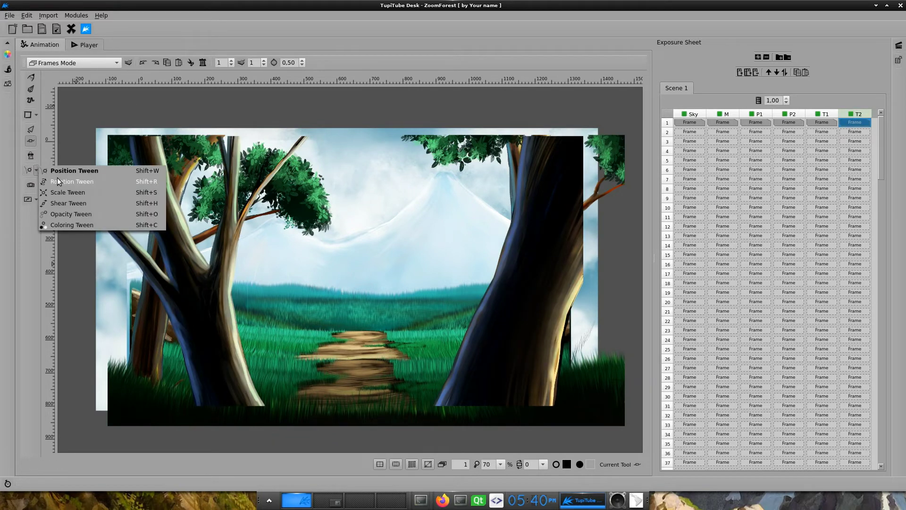
click(65, 193)
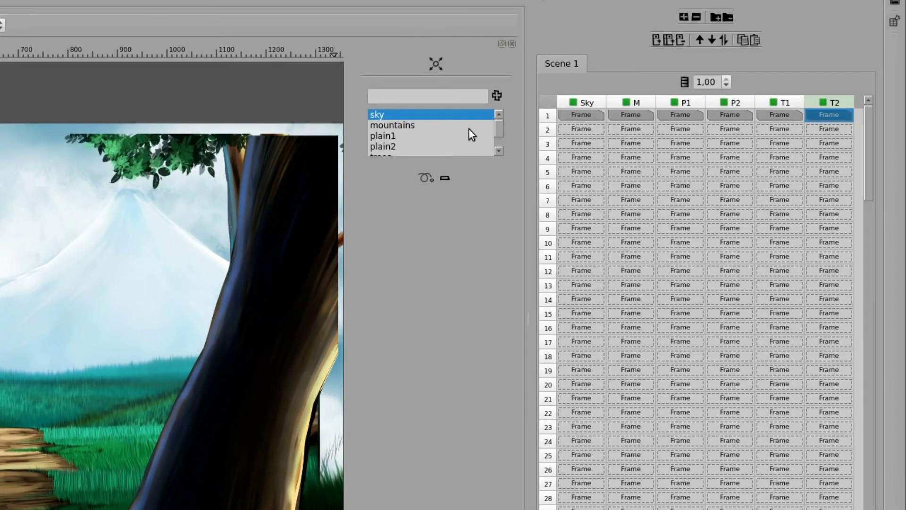
drag(497, 124, 500, 138)
click(412, 147)
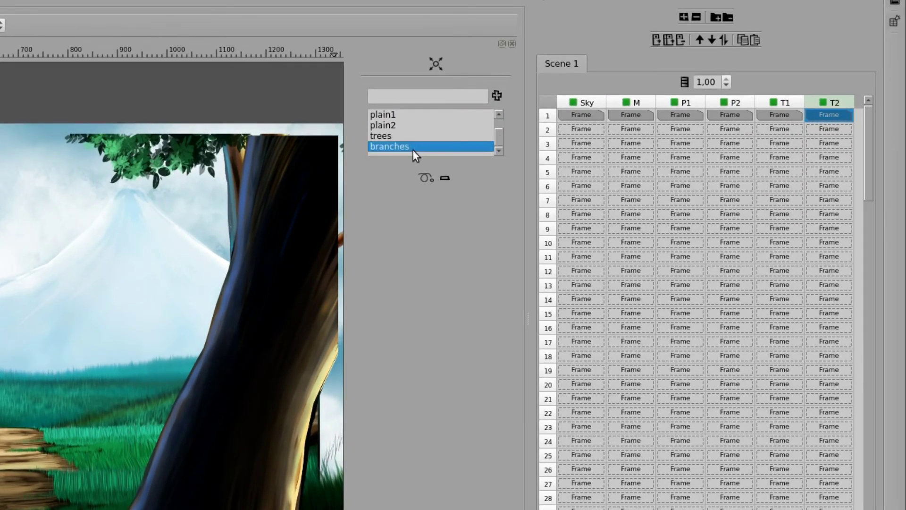
click(426, 178)
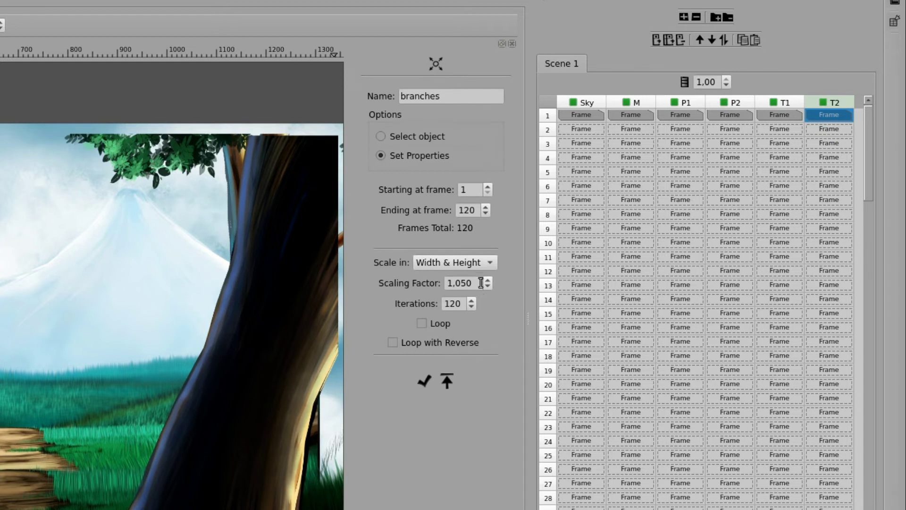
drag(481, 282, 429, 271)
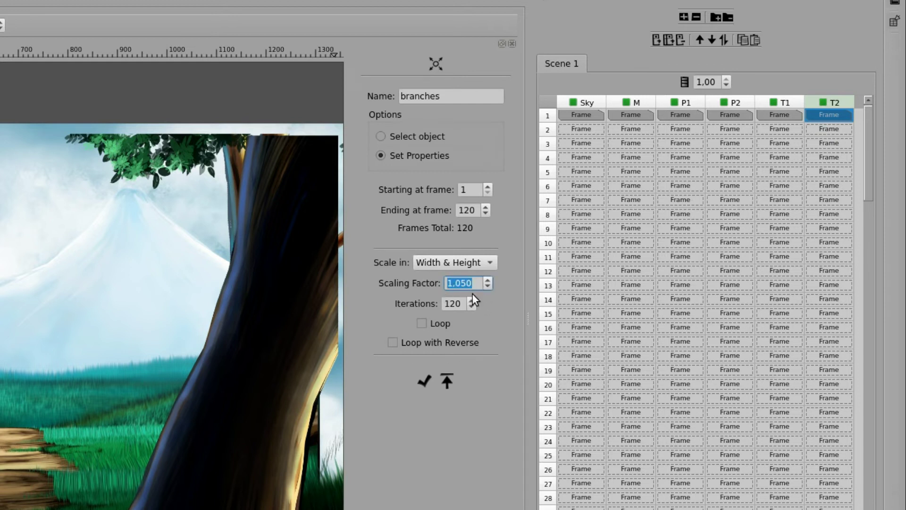
drag(477, 210, 438, 204)
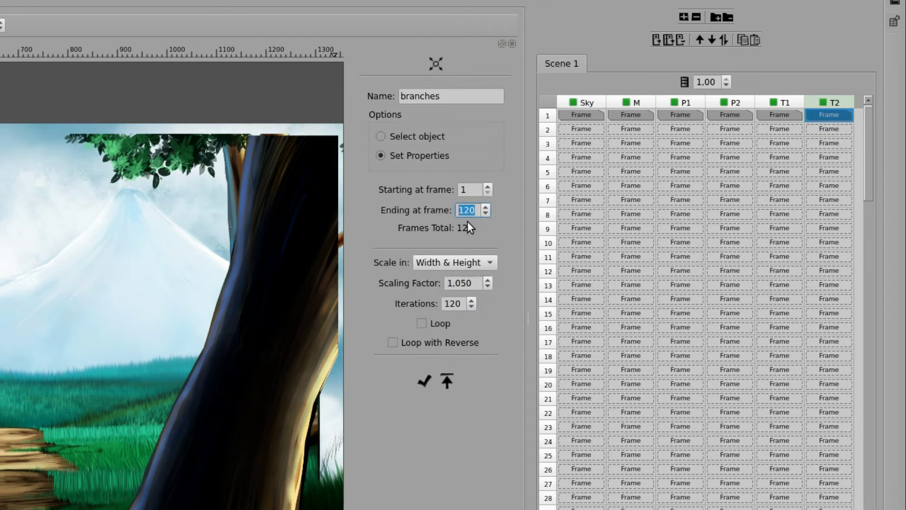
click(464, 309)
drag(464, 304, 452, 317)
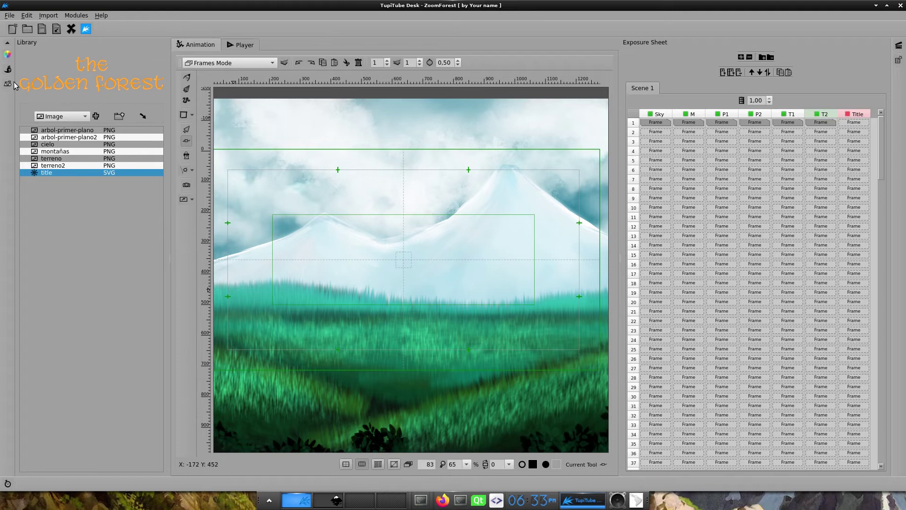
Close the Library and turn on the Title layer's visibility to show 'the golden forest'
click(8, 84)
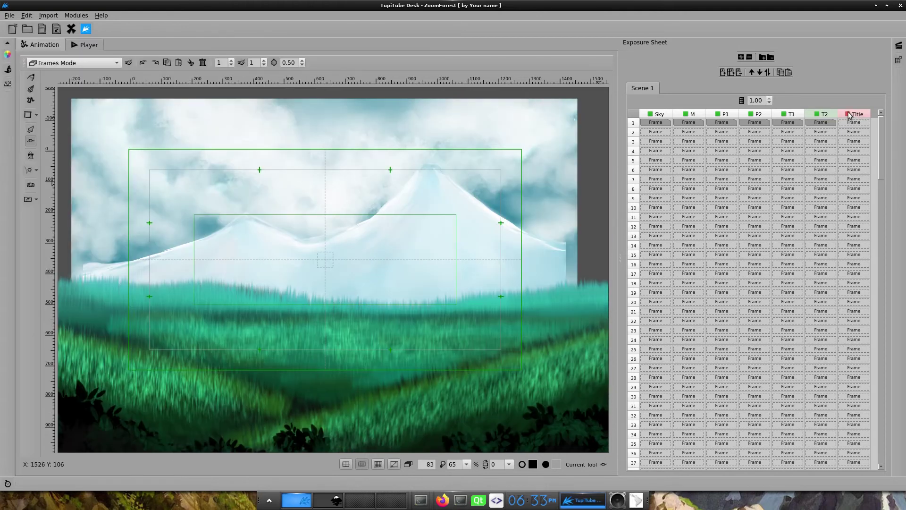
click(848, 114)
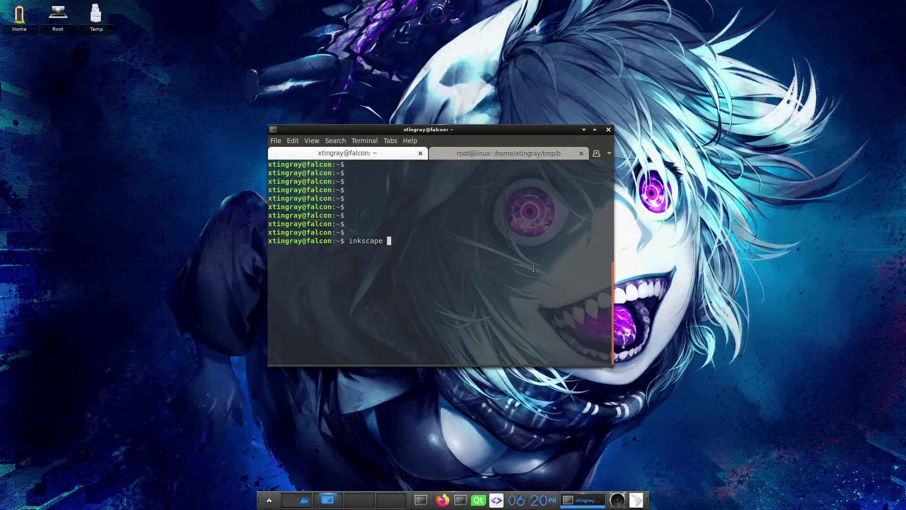
Launch Inkscape and open the recent title.svg file
key(Return)
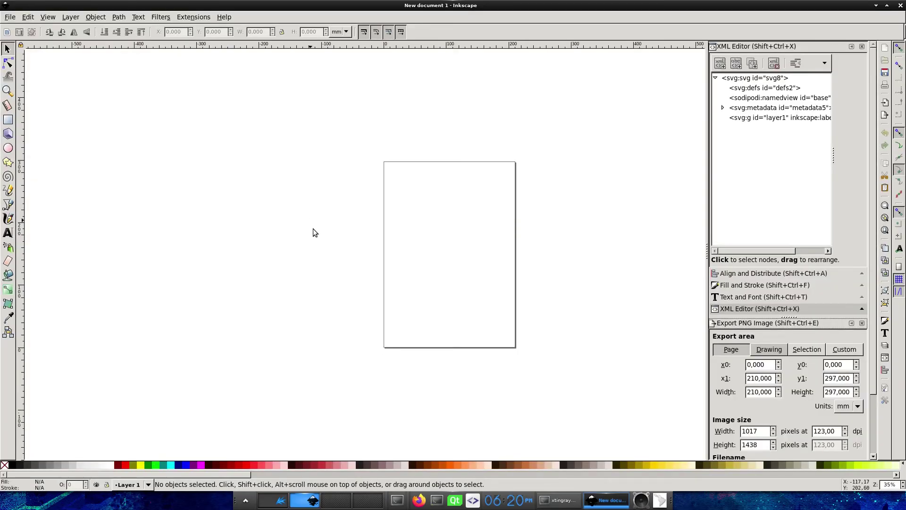
click(10, 17)
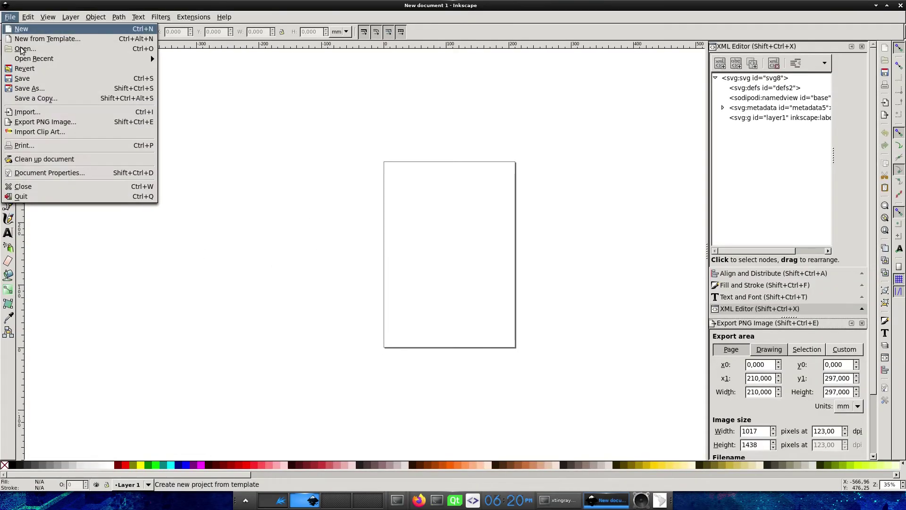
mouse_move(59, 58)
click(186, 59)
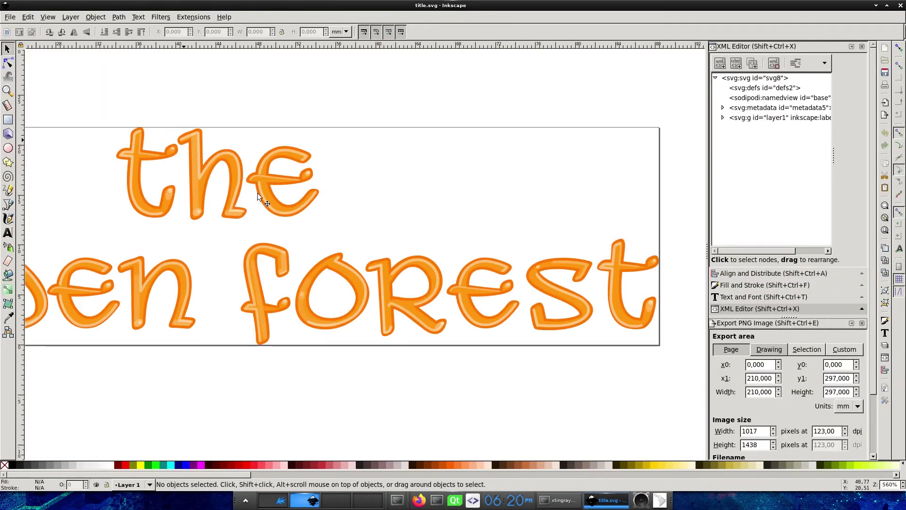
Zoom in to fine detail on the 'e' of 'the' in the title
key(minus)
key(minus)
key(minus)
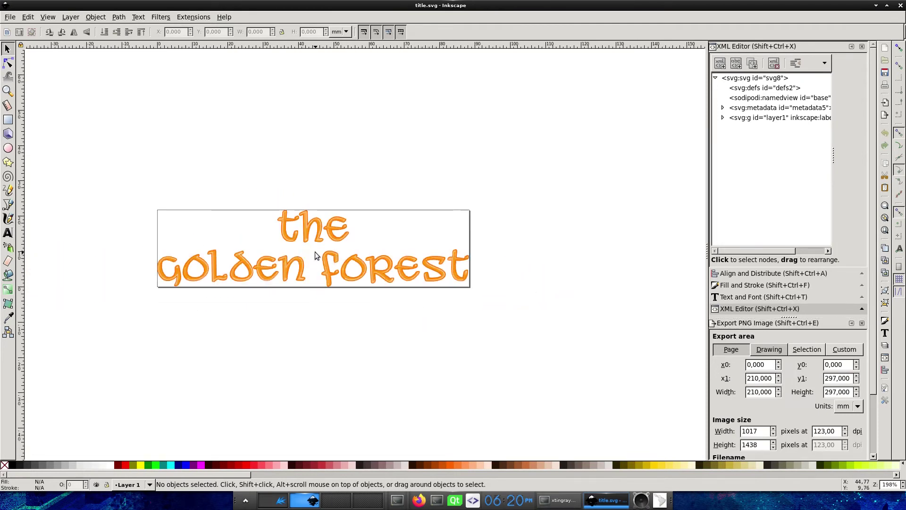
key(space)
drag(346, 257, 346, 254)
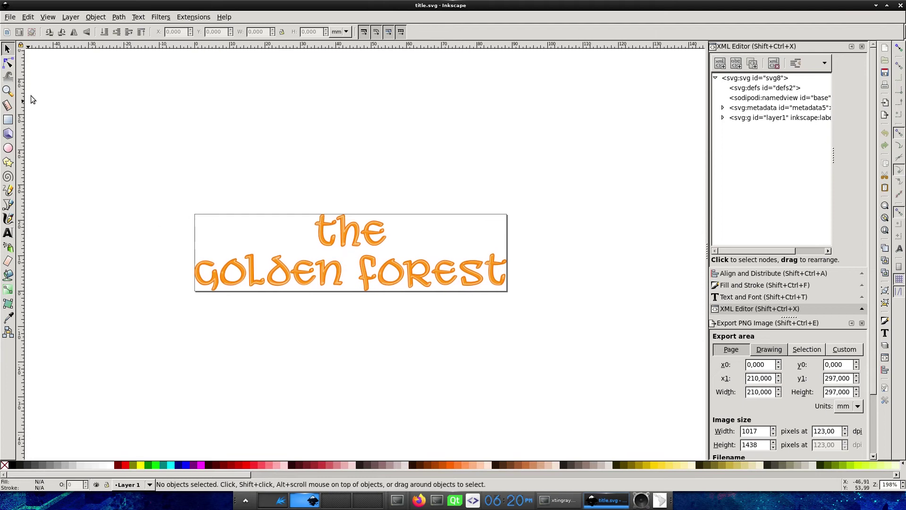
click(8, 91)
click(378, 231)
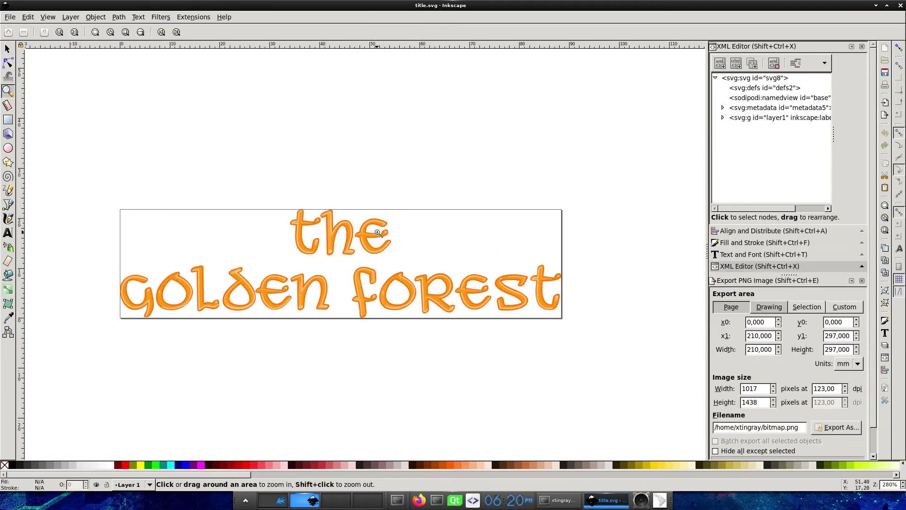
click(378, 232)
click(381, 232)
click(381, 232)
click(385, 229)
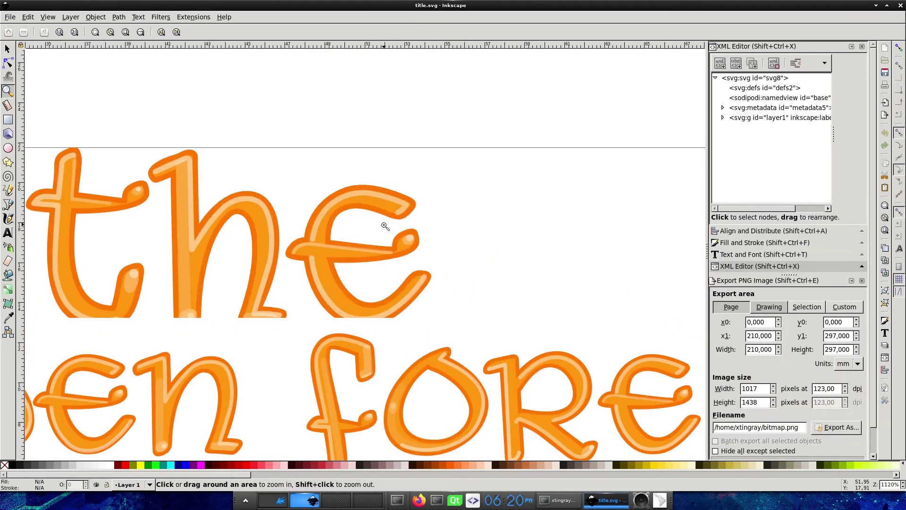
click(391, 229)
click(395, 227)
click(394, 238)
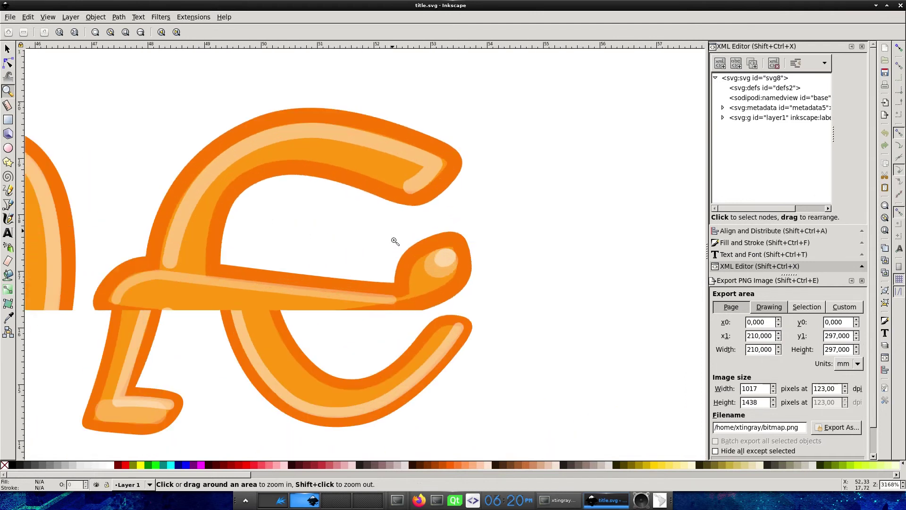
click(392, 239)
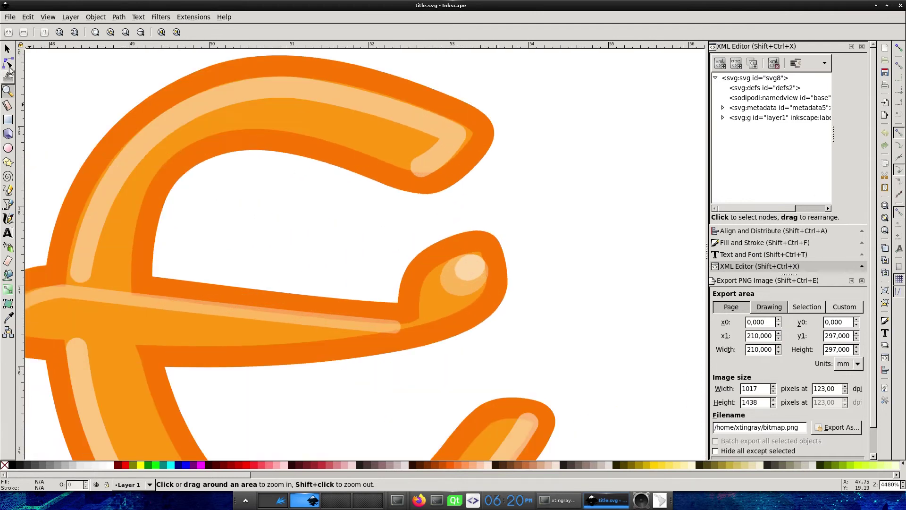
Reshape the e's highlight stroke by turning its top node's handle and nudging the end node
click(7, 63)
click(378, 108)
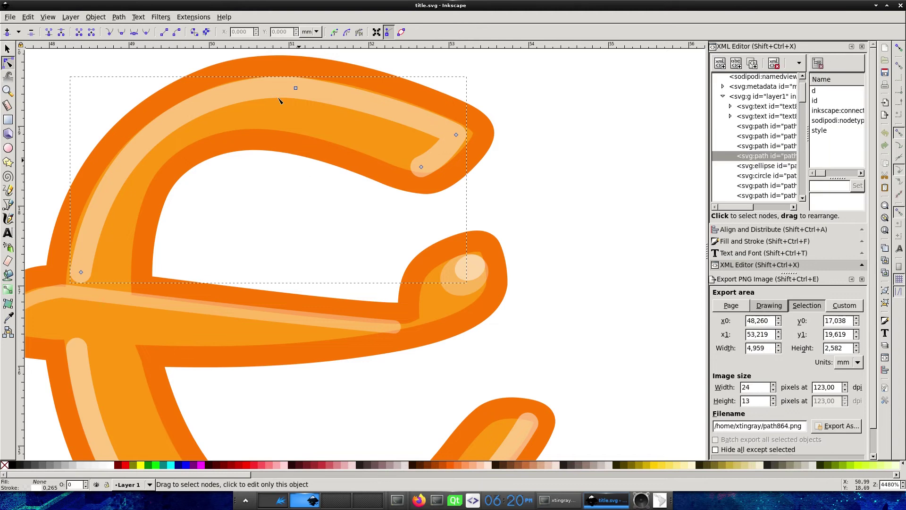
click(296, 88)
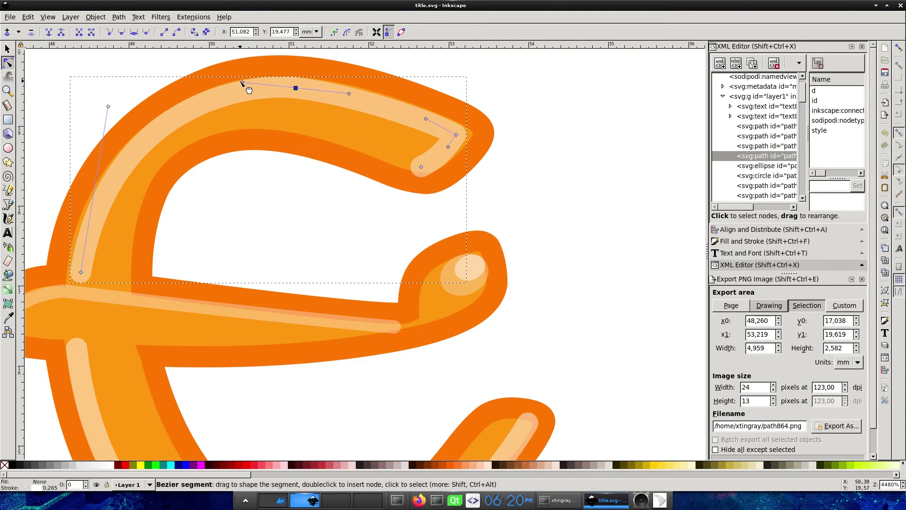
drag(242, 85, 234, 80)
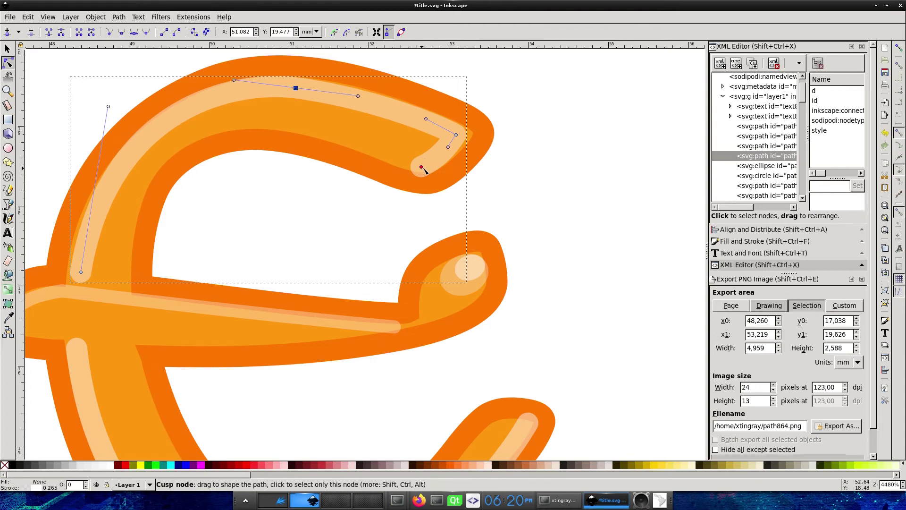
drag(421, 167, 424, 165)
click(530, 156)
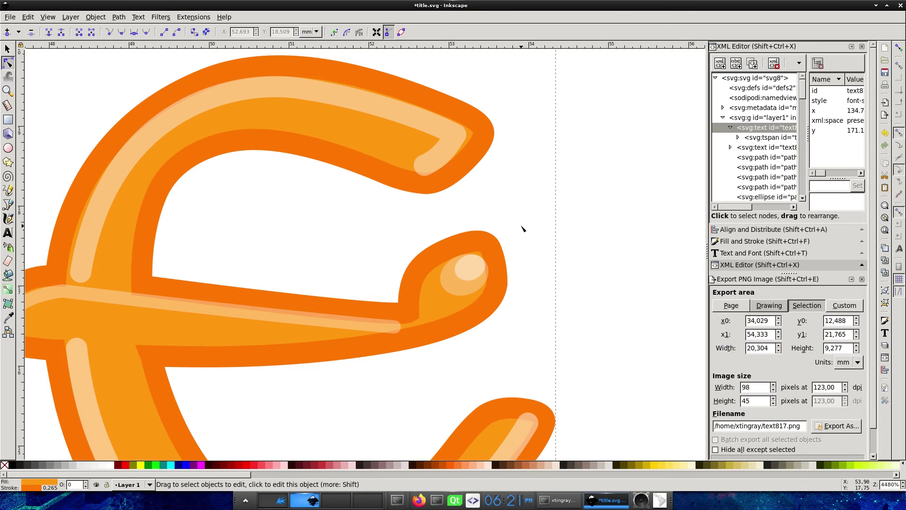
scroll(523, 229, down, 7)
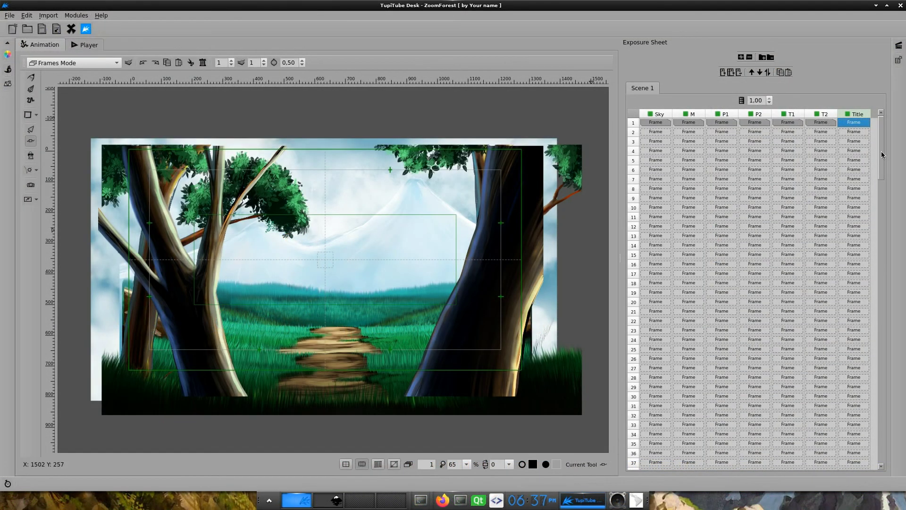
Scale-tween the title from frame 45 to 185 with factor 1,030 and 140 iterations
drag(882, 151, 888, 221)
click(865, 192)
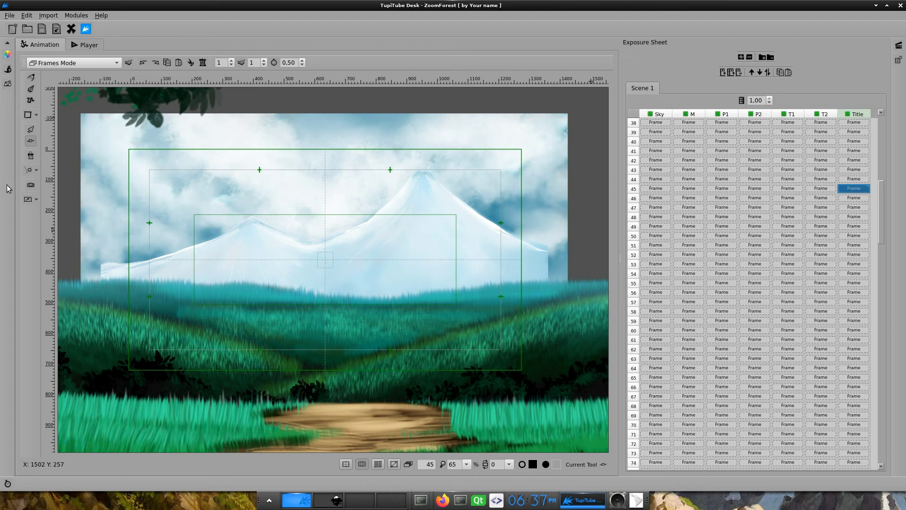
click(37, 170)
click(60, 192)
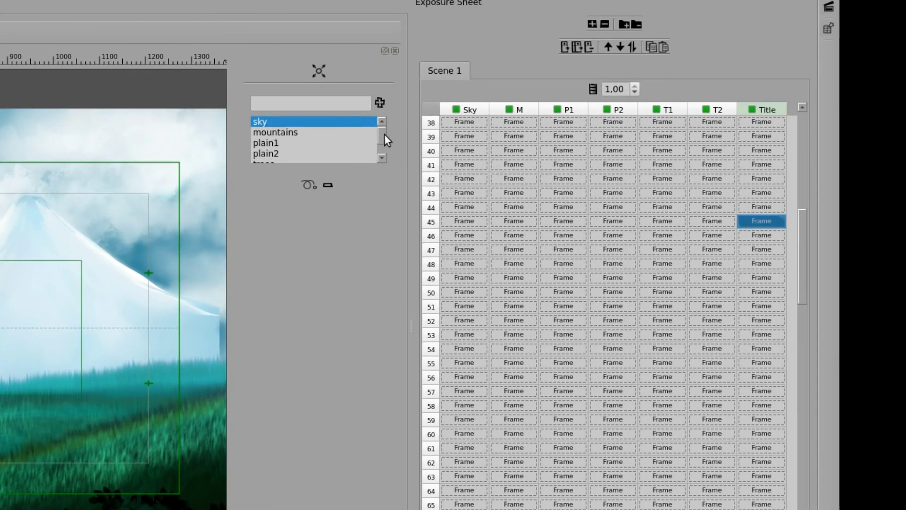
drag(602, 133, 601, 137)
click(302, 154)
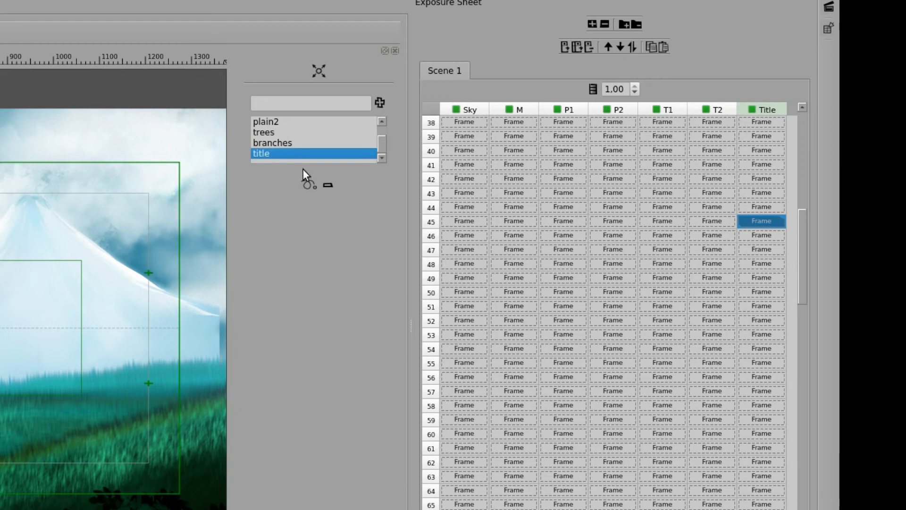
click(309, 185)
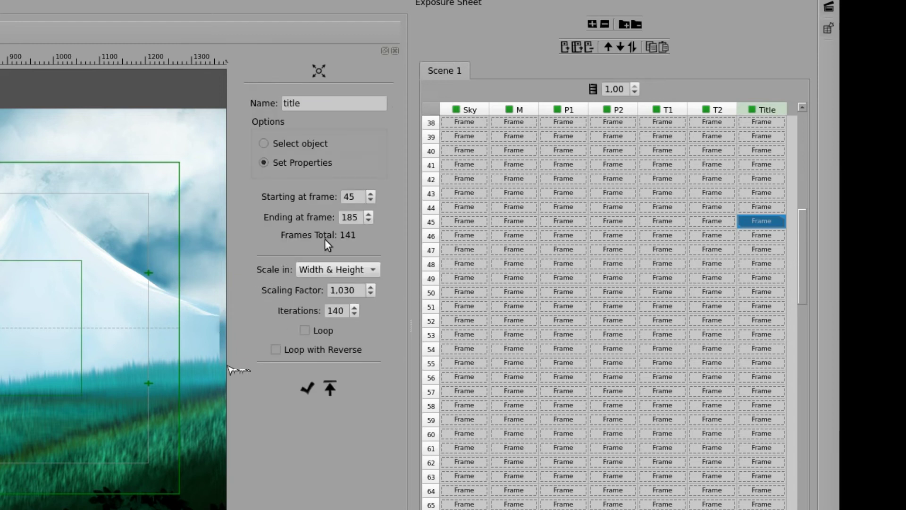
drag(361, 217, 338, 233)
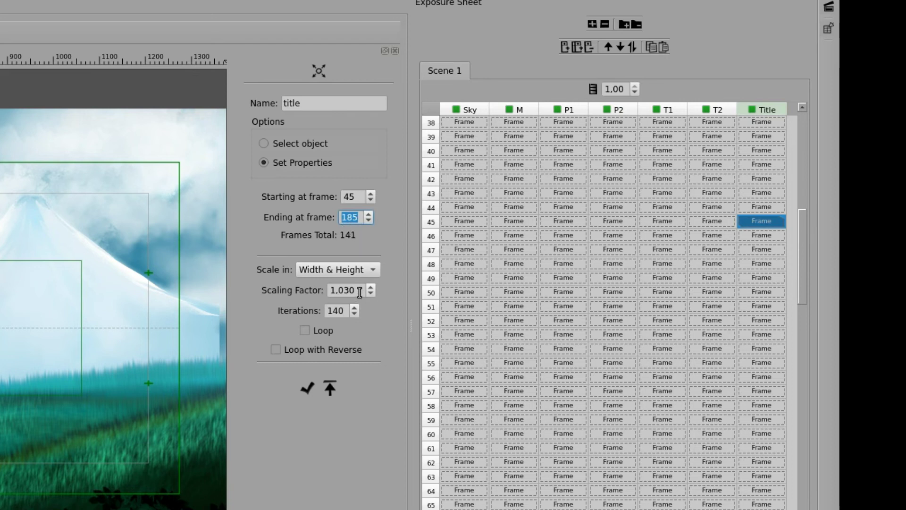
drag(361, 289, 305, 291)
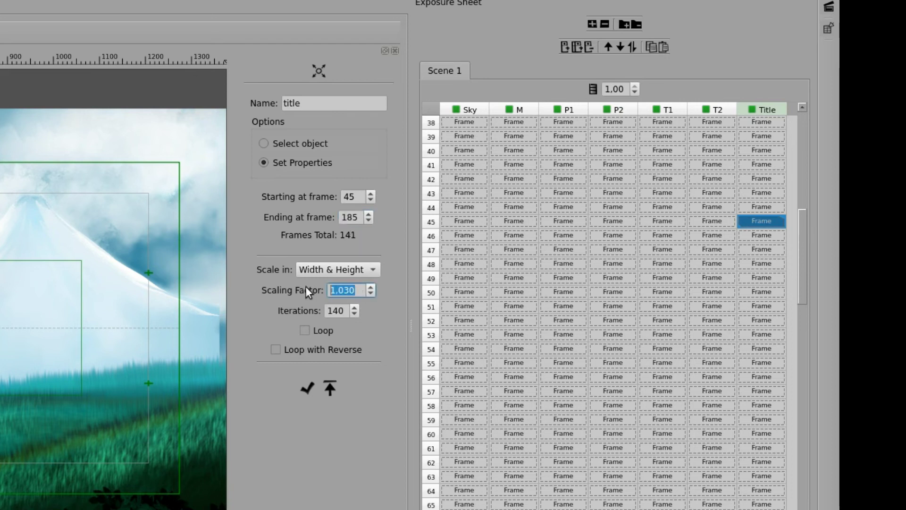
click(347, 312)
drag(347, 311, 315, 312)
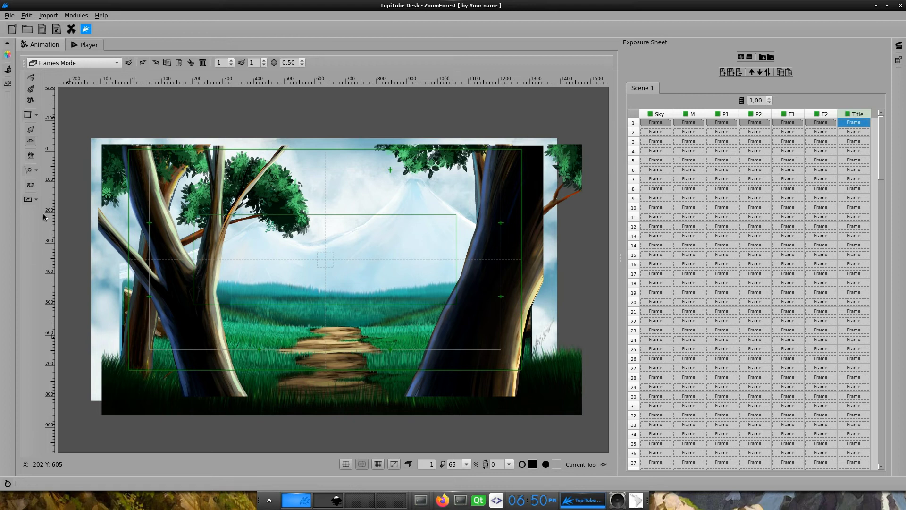
Add an opacity tween fading the title 0,00 to 1,00 from frame 45 to 60
click(36, 171)
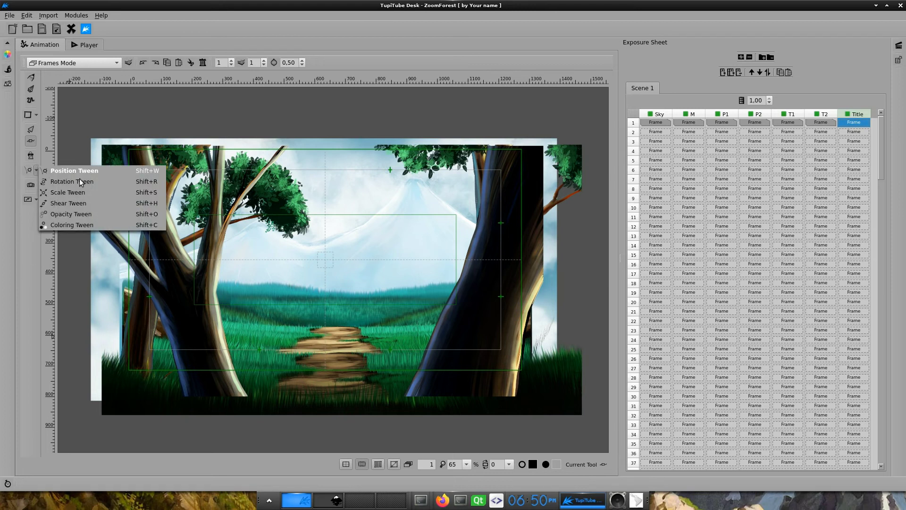
click(77, 217)
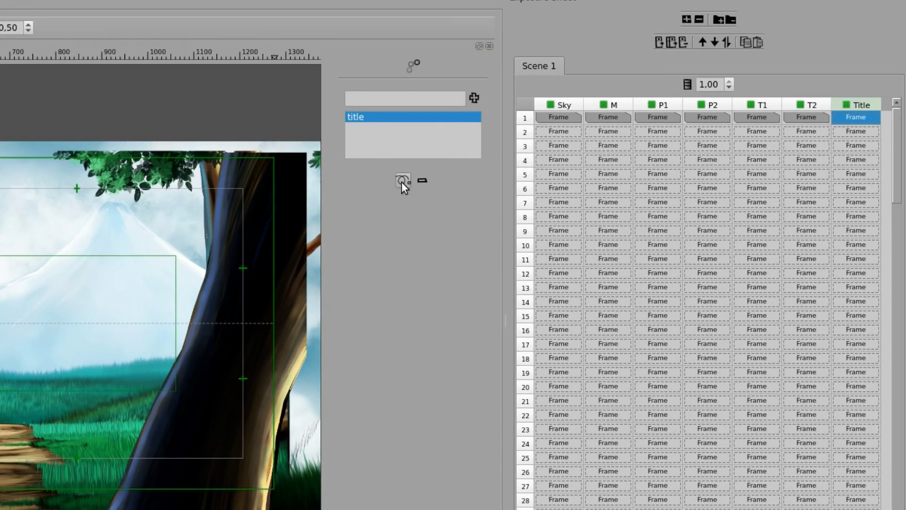
click(402, 181)
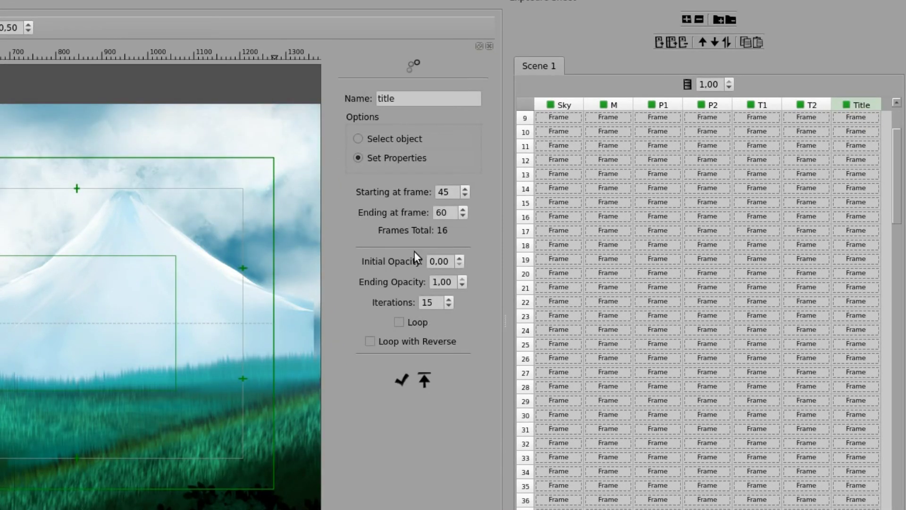
drag(901, 166, 898, 231)
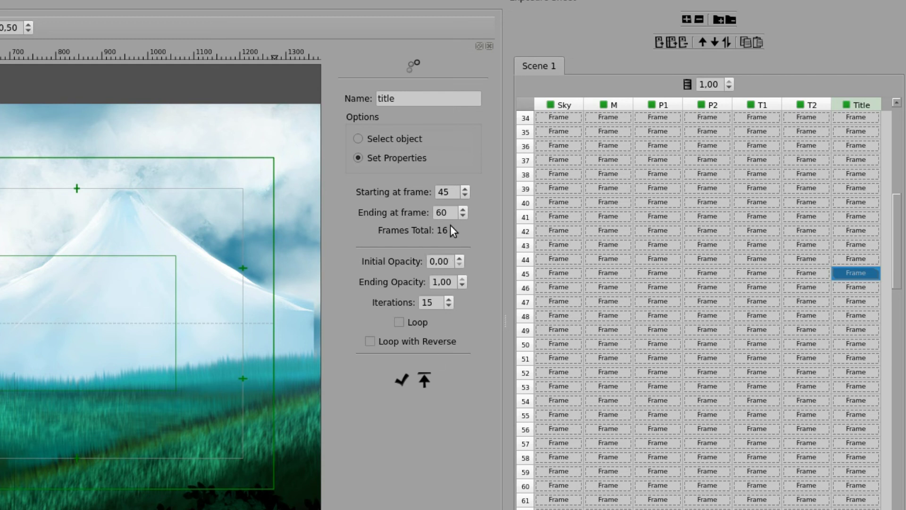
double_click(439, 213)
drag(453, 265, 415, 262)
key(Tab)
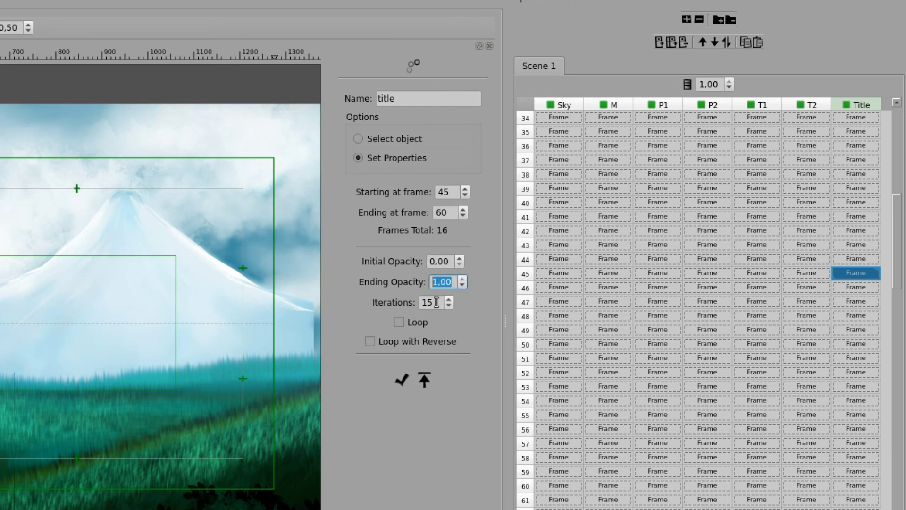
key(Tab)
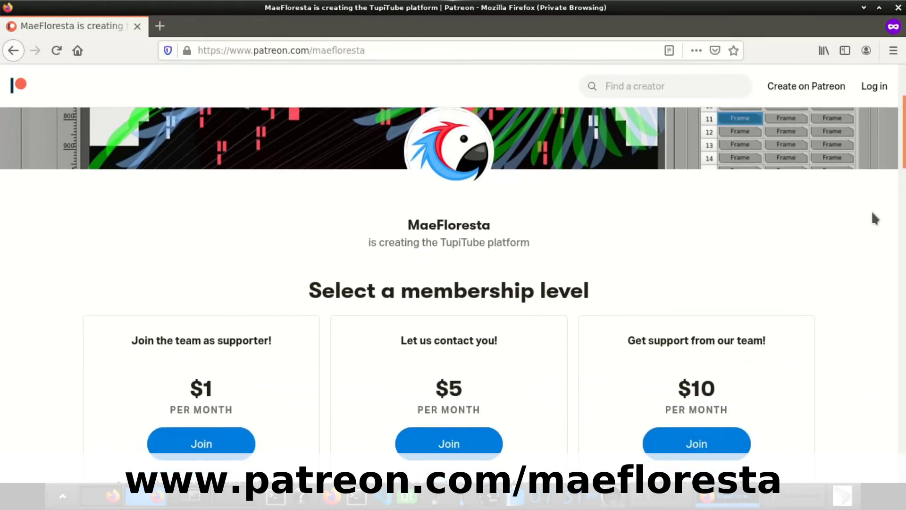
scroll(872, 214, down, 3)
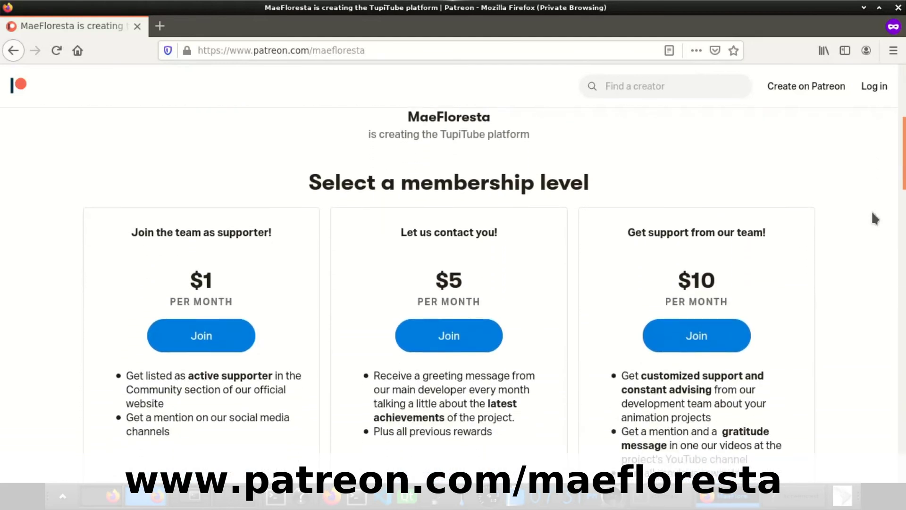
scroll(872, 214, down, 3)
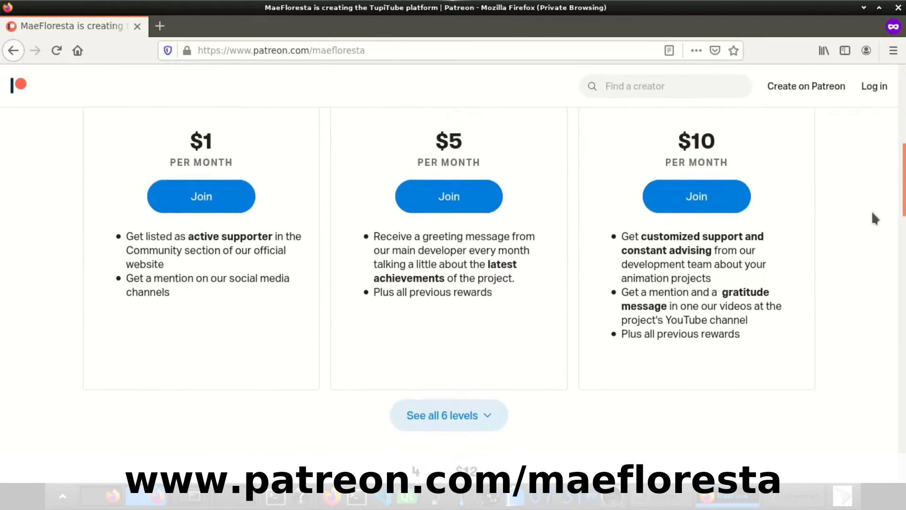
scroll(871, 211, down, 4)
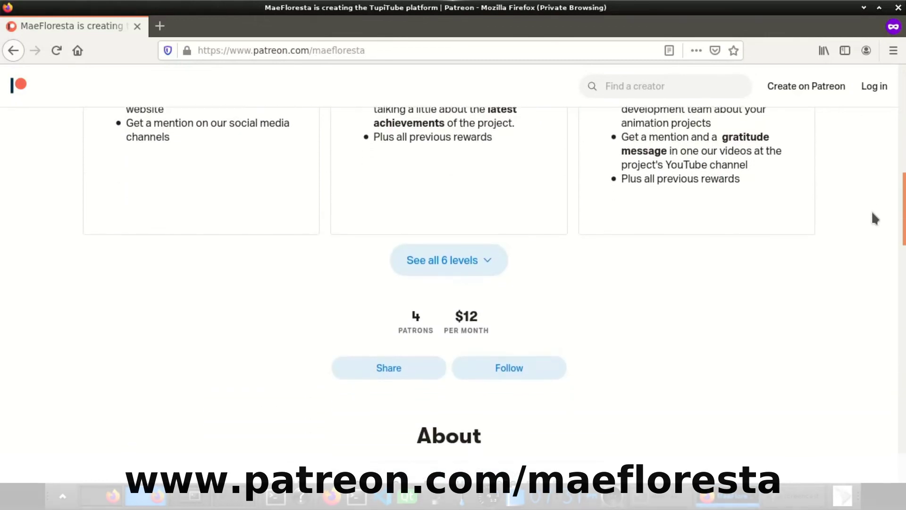